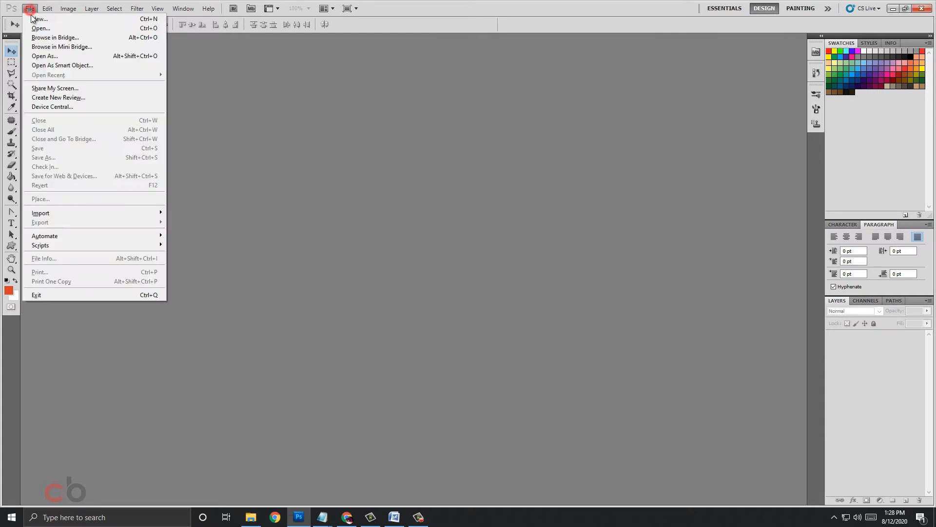
Create a new 1920 × 1080 pixel RGB document at 72 pixels/inch.
{"action": "left_click", "coordinate": [36, 17]}
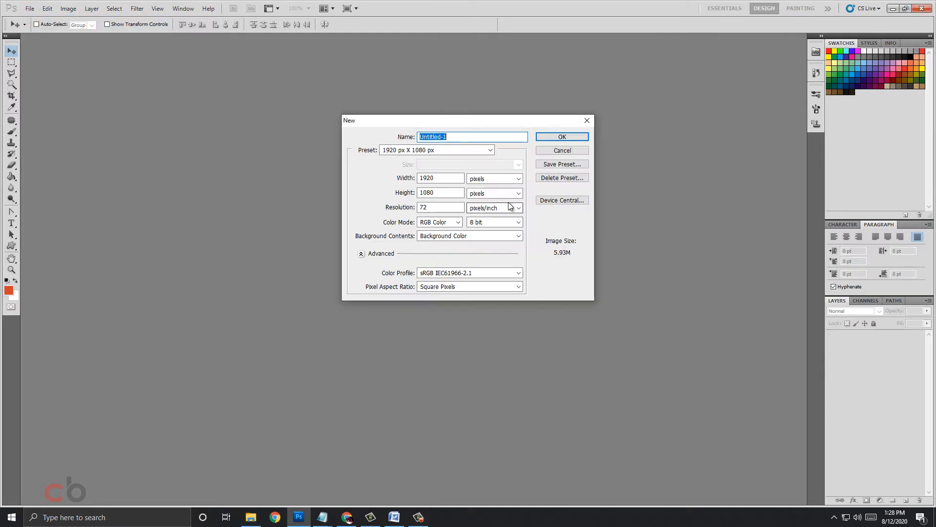
{"action": "left_click", "coordinate": [440, 178]}
{"action": "left_click", "coordinate": [441, 192]}
{"action": "left_click", "coordinate": [573, 139]}
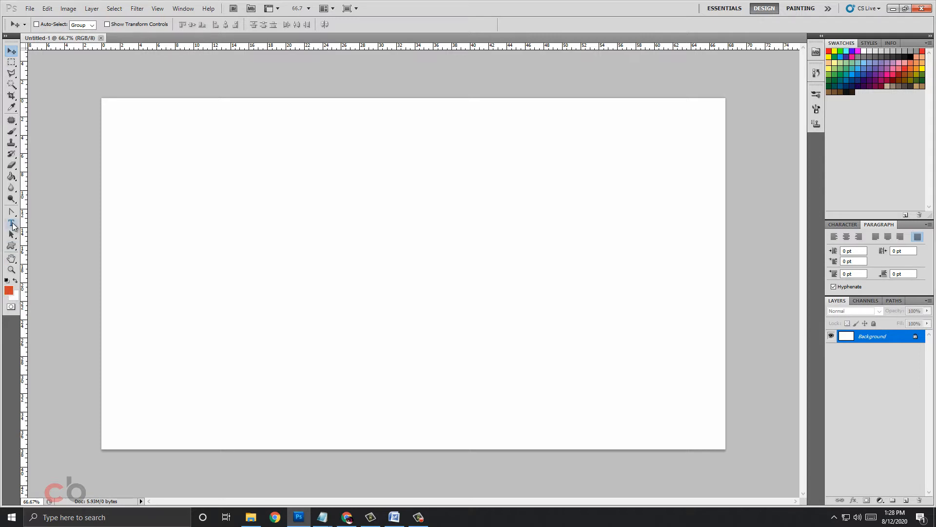
Add horizontal text reading "BINOD" in Impact at 72 pt on the canvas.
{"action": "left_click", "coordinate": [11, 224]}
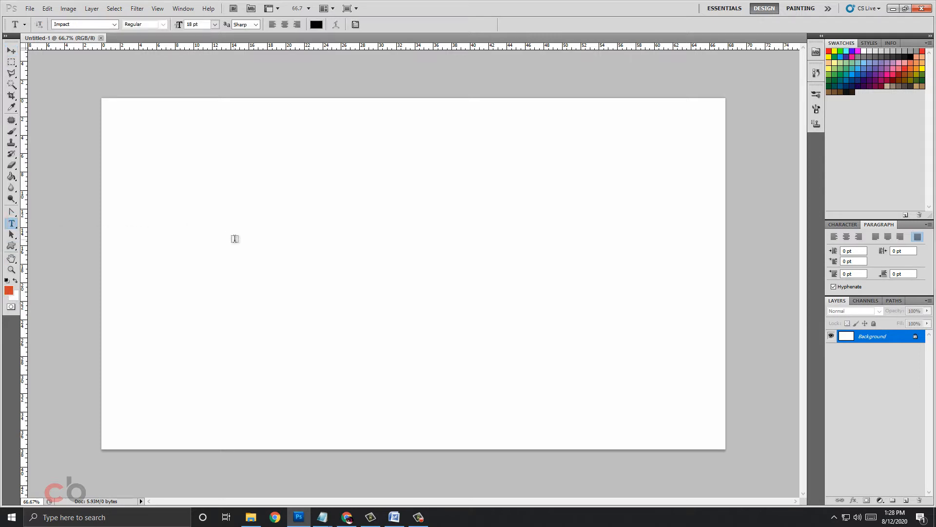
{"action": "left_click", "coordinate": [78, 24]}
{"action": "left_click", "coordinate": [215, 24]}
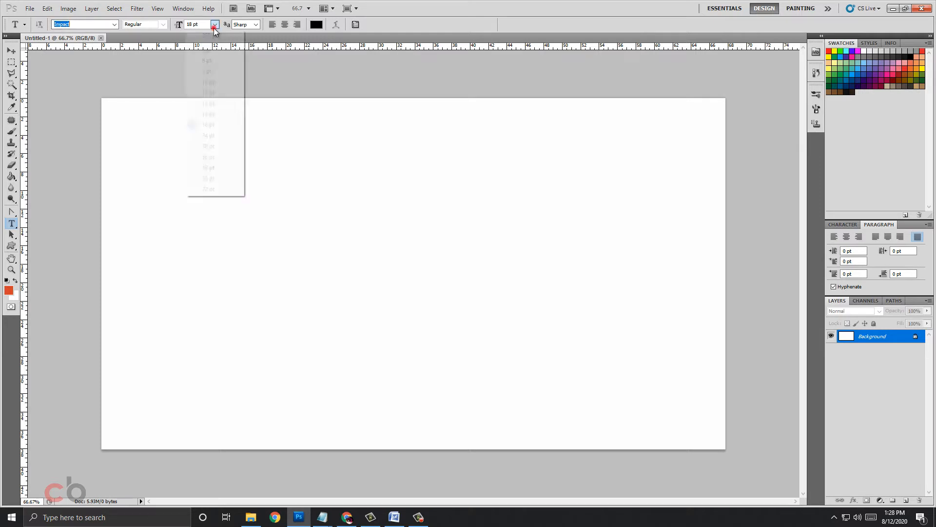
{"action": "left_click", "coordinate": [201, 189]}
{"action": "left_click", "coordinate": [207, 239]}
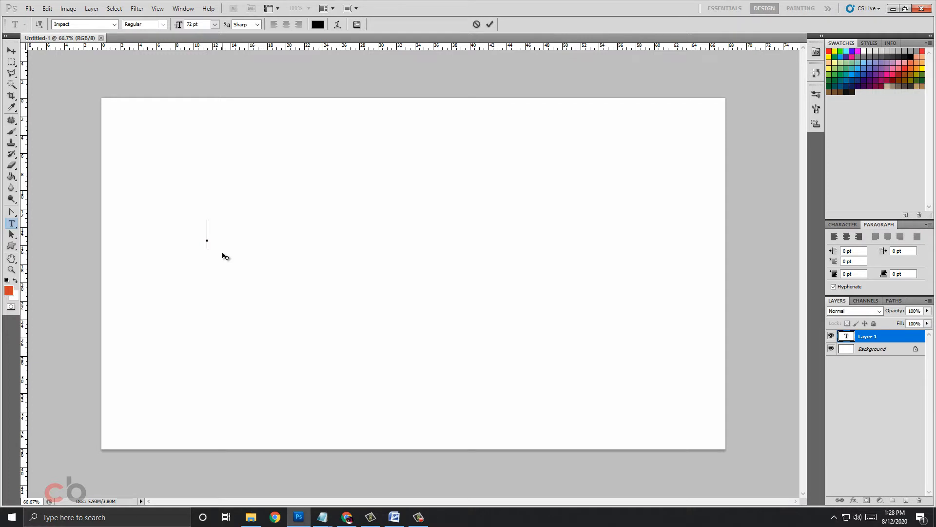
{"action": "type", "text": "BINOD"}
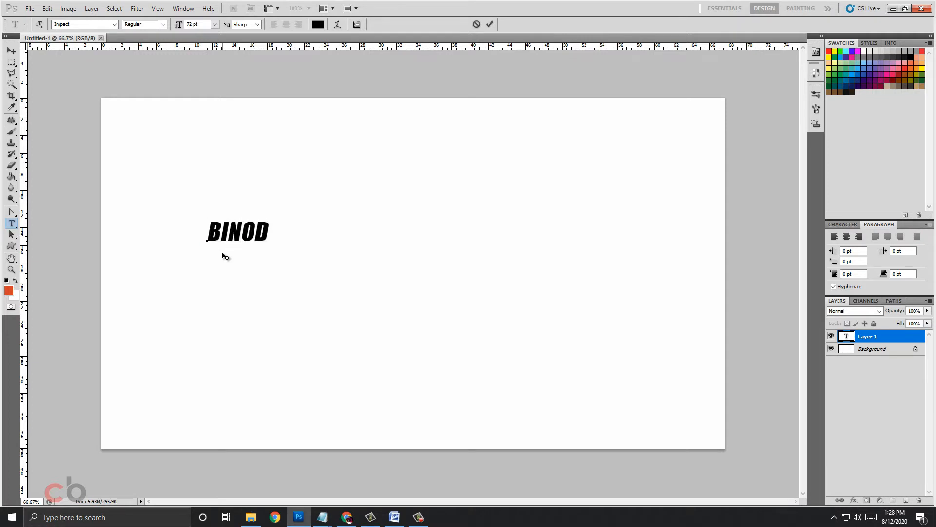
Scale the BINOD text proportionally to about 796%, place it near the canvas centre, and apply the transform.
{"action": "left_click", "coordinate": [15, 49]}
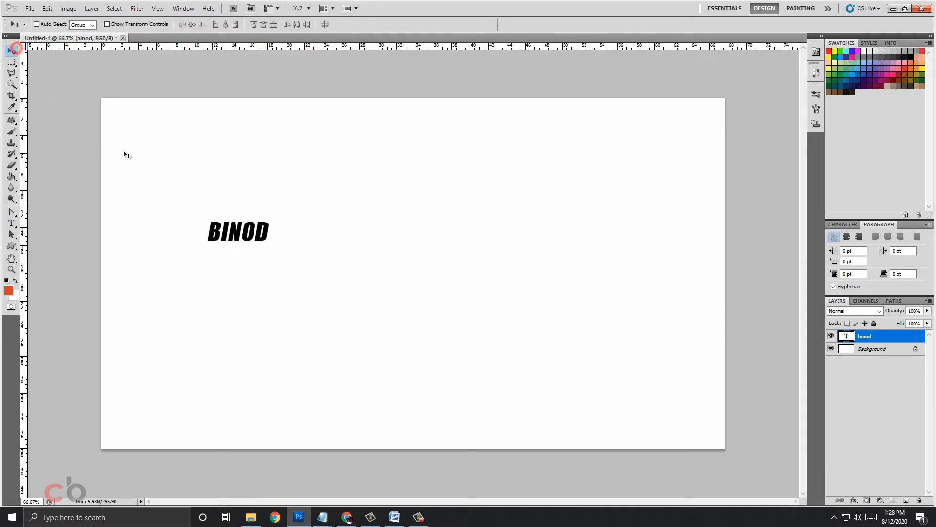
{"action": "key", "text": "ctrl+t"}
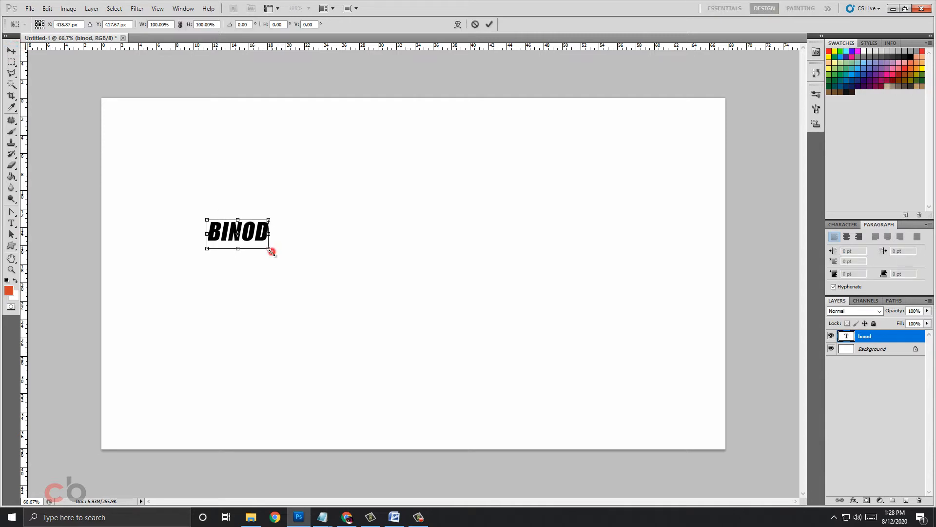
{"action": "left_click_drag", "start_coordinate": [271, 251], "coordinate": [466, 389]}
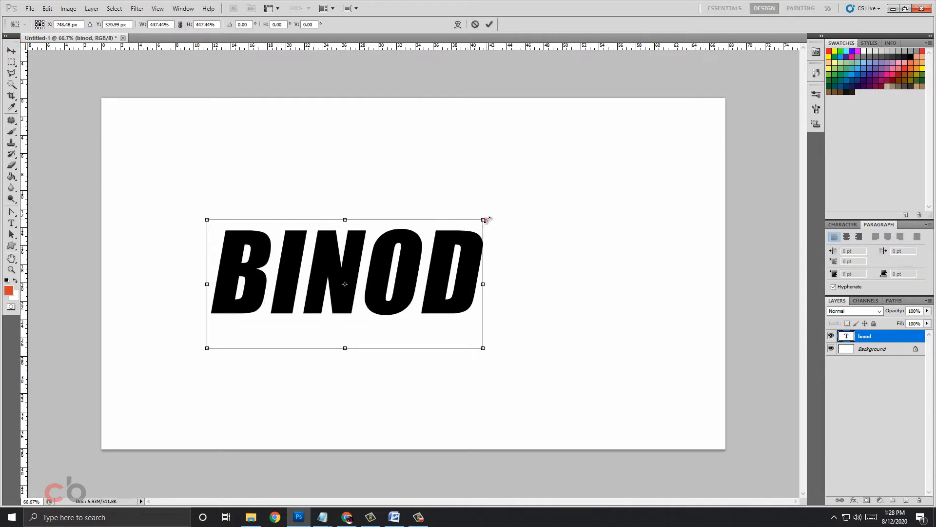
{"action": "left_click_drag", "start_coordinate": [487, 219], "coordinate": [628, 157]}
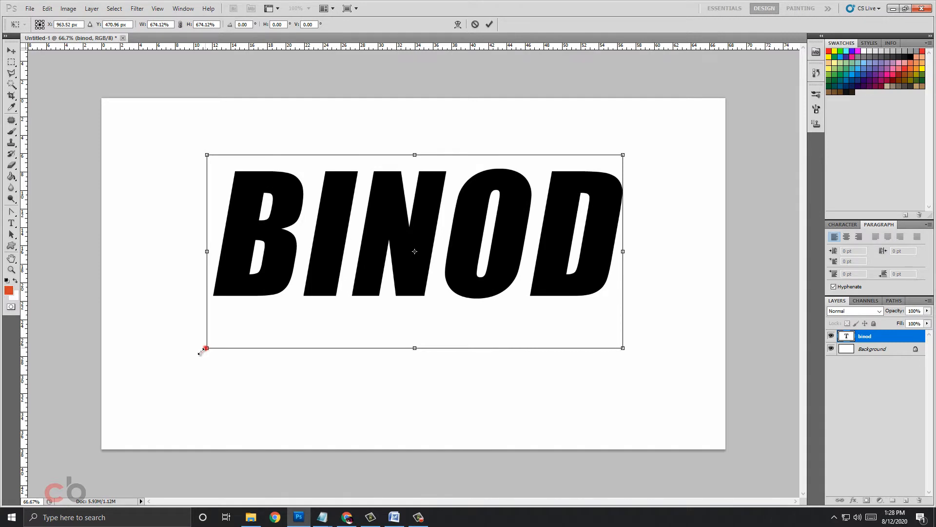
{"action": "left_click_drag", "start_coordinate": [201, 351], "coordinate": [136, 393]}
{"action": "left_click_drag", "start_coordinate": [263, 310], "coordinate": [283, 324]}
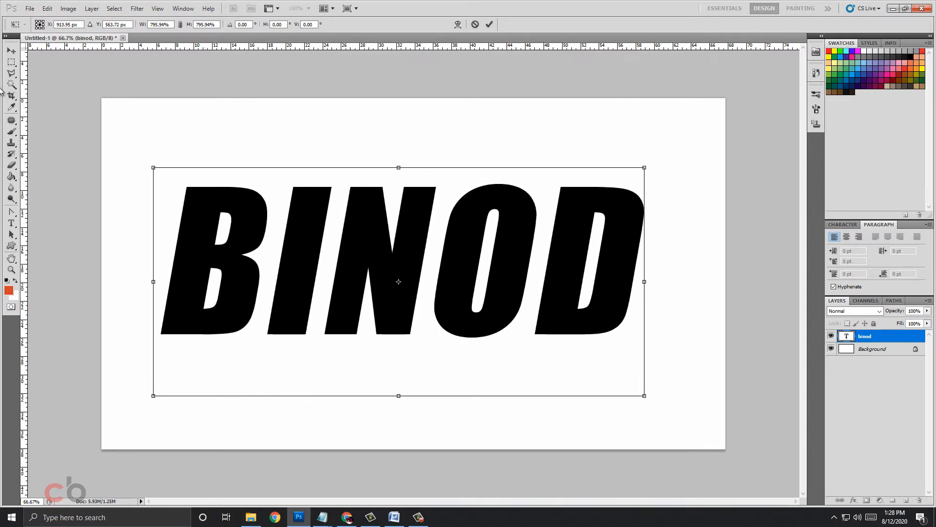
{"action": "left_click", "coordinate": [11, 51]}
{"action": "left_click", "coordinate": [409, 195]}
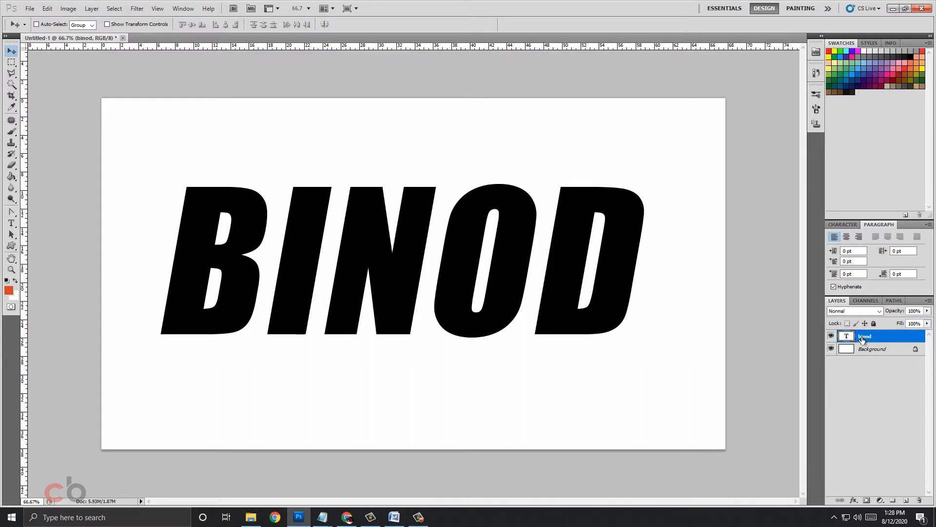
Convert the binod text layer to a shape.
{"action": "right_click", "coordinate": [873, 338]}
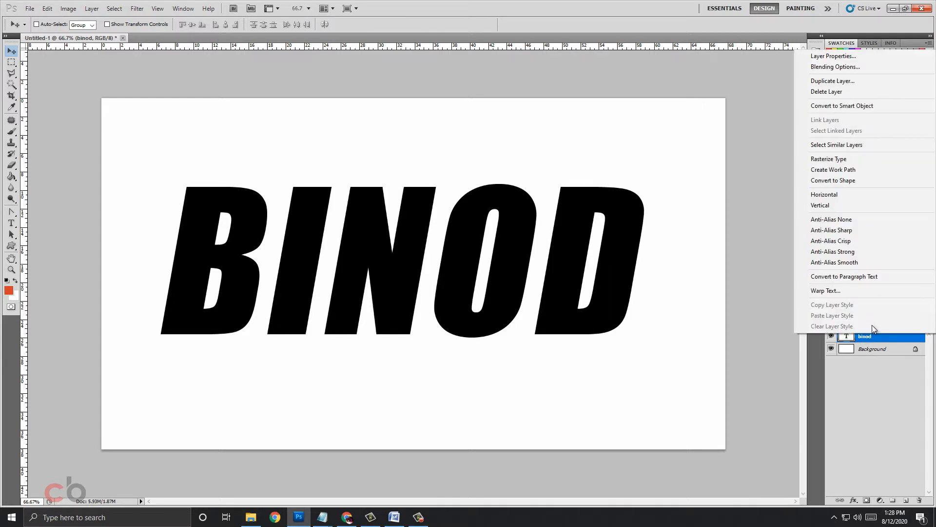
{"action": "left_click", "coordinate": [870, 180]}
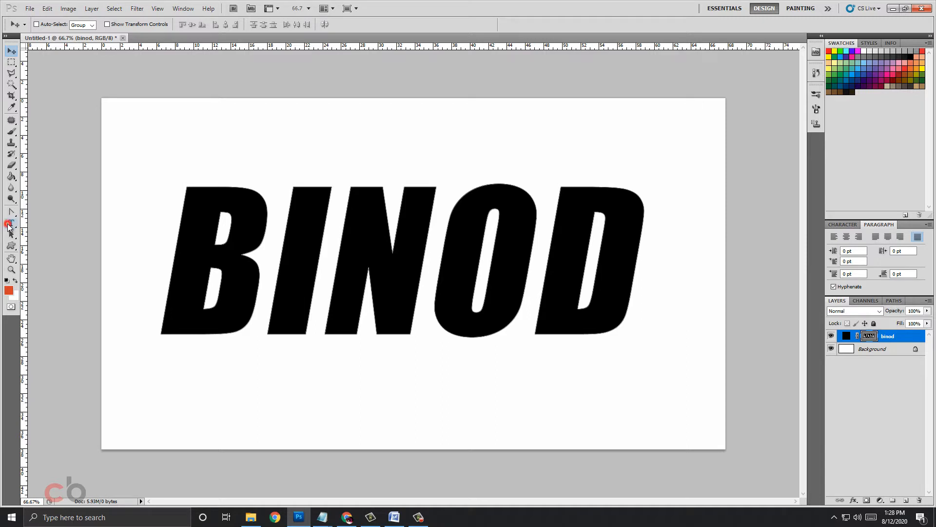
Set the Type tool's font to Century Gothic Regular at 14 pt.
{"action": "left_click", "coordinate": [9, 225]}
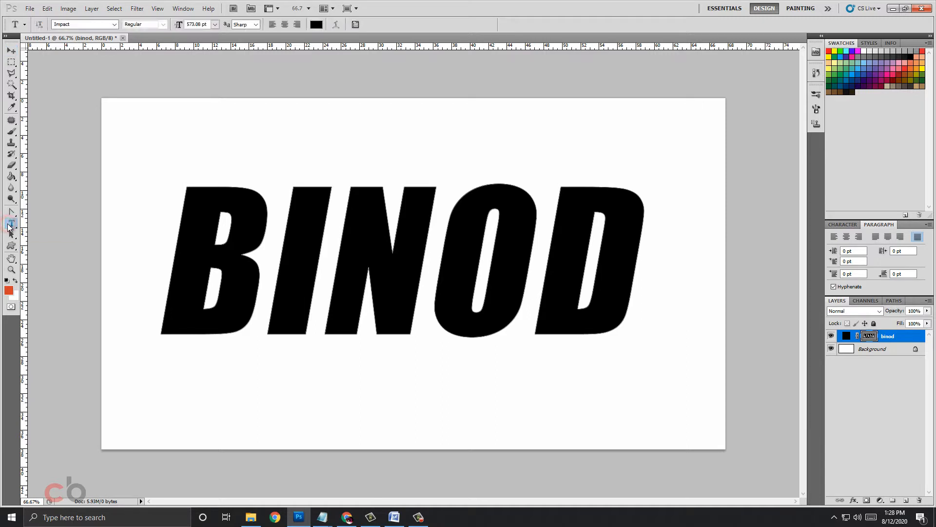
{"action": "left_click", "coordinate": [113, 25]}
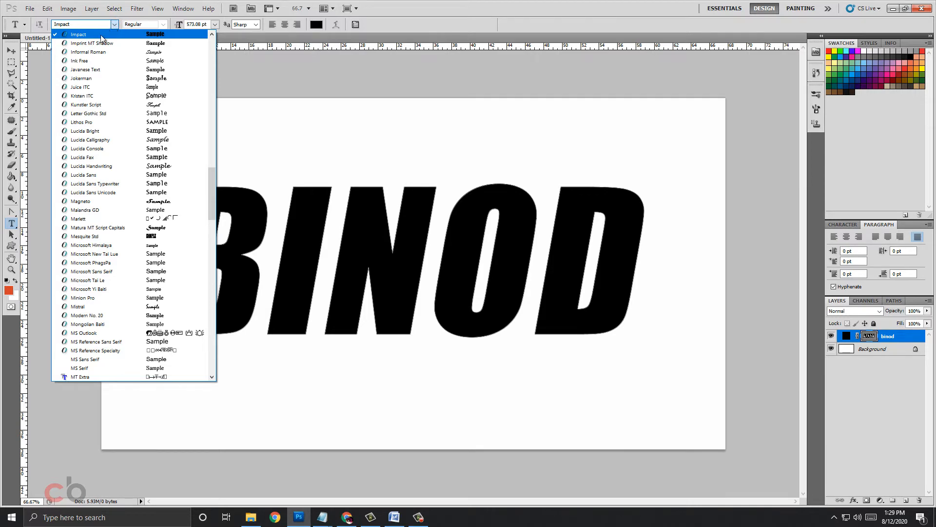
{"action": "left_click_drag", "start_coordinate": [212, 192], "coordinate": [205, 107]}
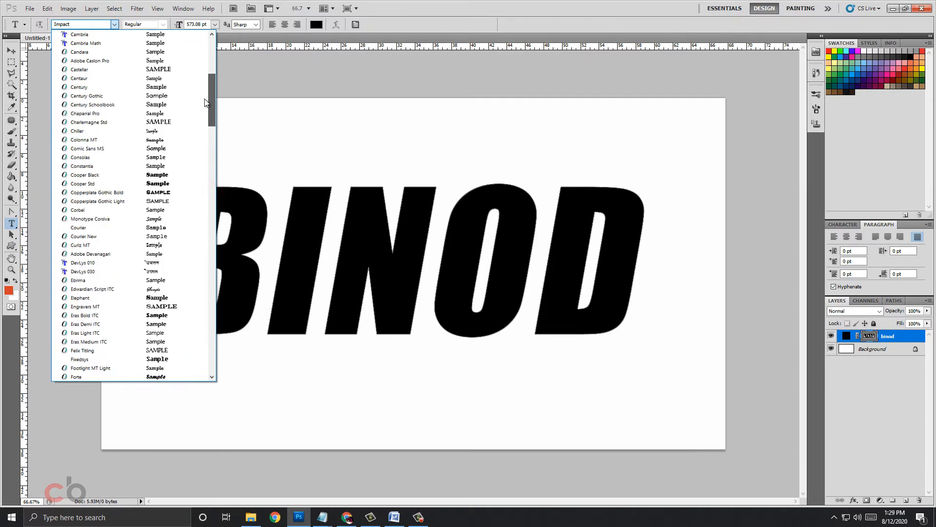
{"action": "left_click", "coordinate": [118, 98]}
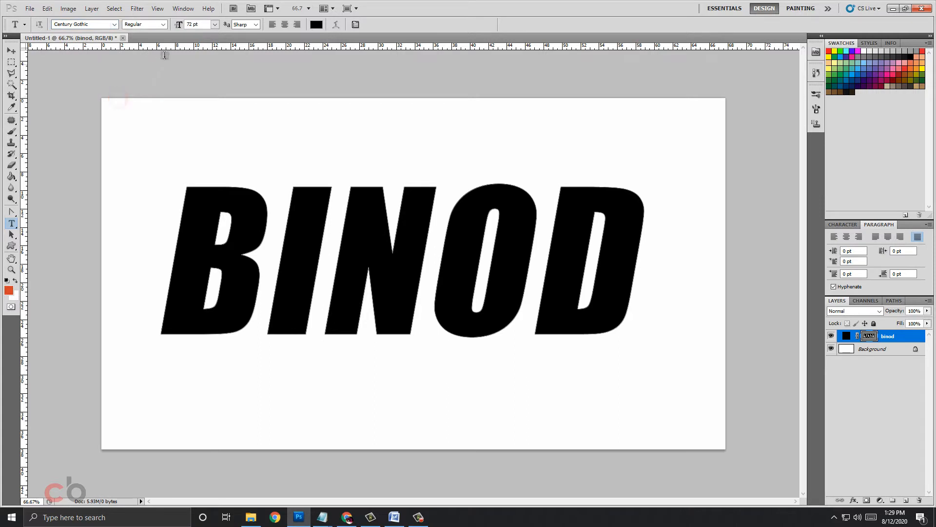
{"action": "left_click", "coordinate": [214, 24]}
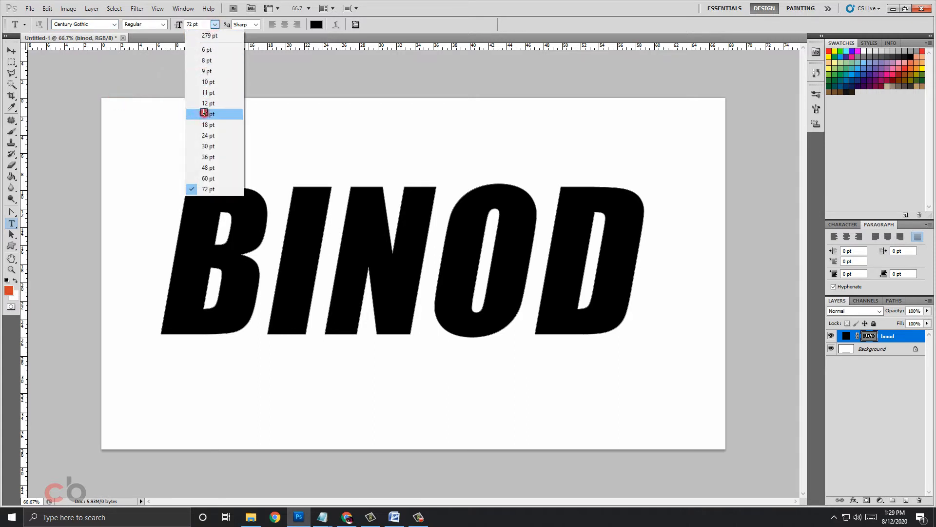
{"action": "left_click", "coordinate": [204, 112]}
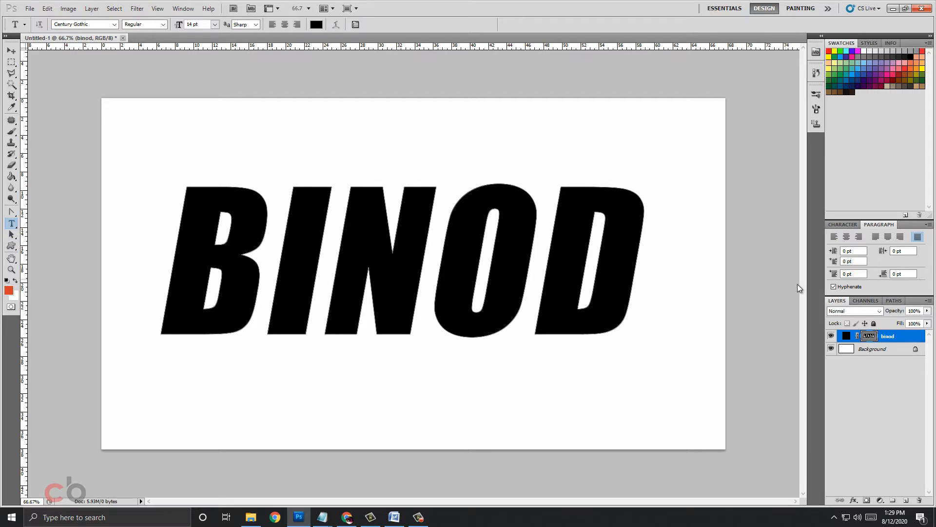
Select the outline of the letter B and paste the copied words as area text inside it.
{"action": "left_click", "coordinate": [12, 225]}
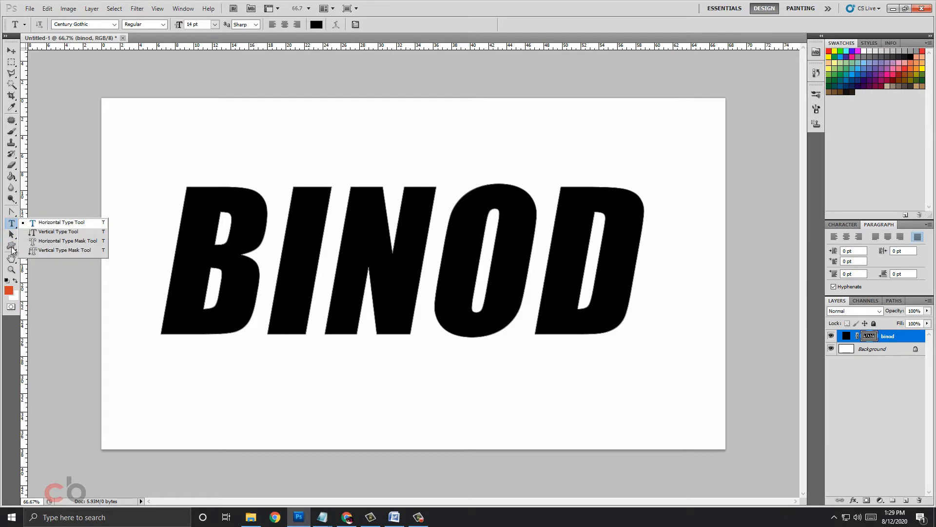
{"action": "left_click", "coordinate": [12, 235]}
{"action": "left_click", "coordinate": [204, 208]}
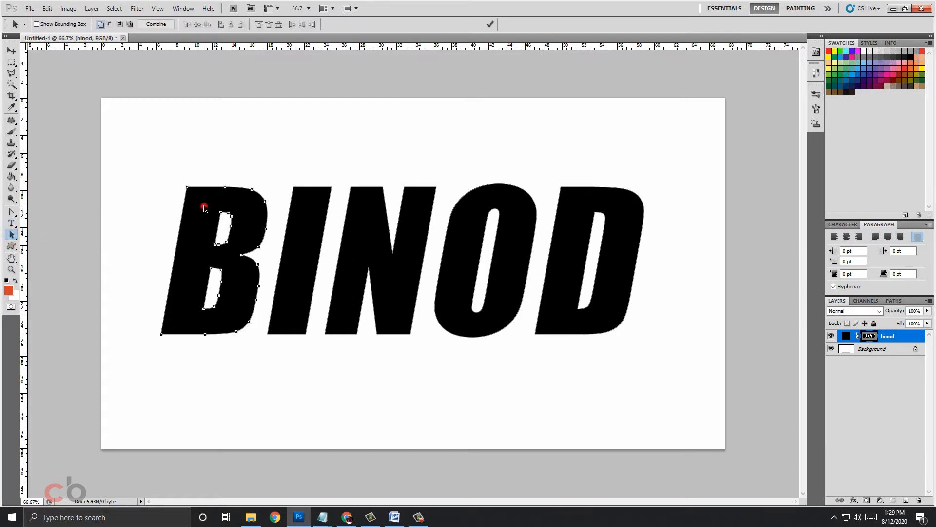
{"action": "left_click", "coordinate": [12, 223]}
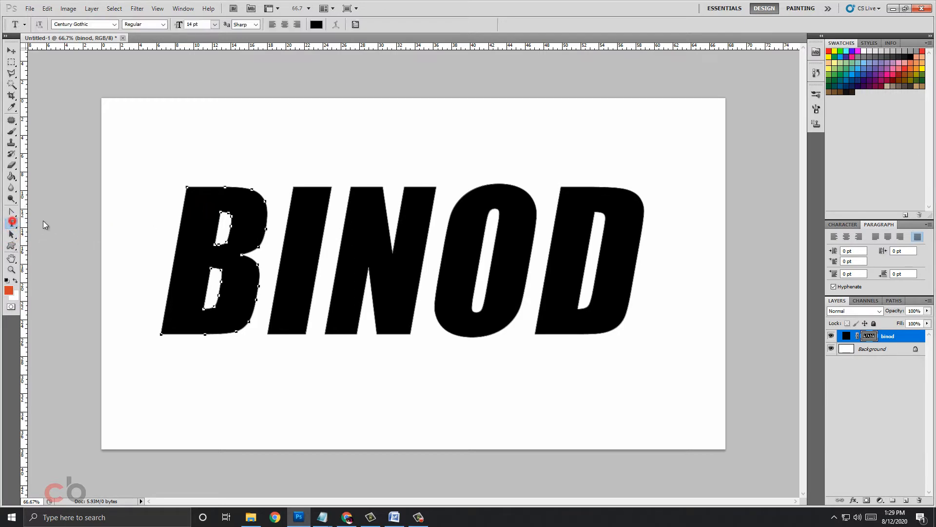
{"action": "left_click", "coordinate": [191, 191]}
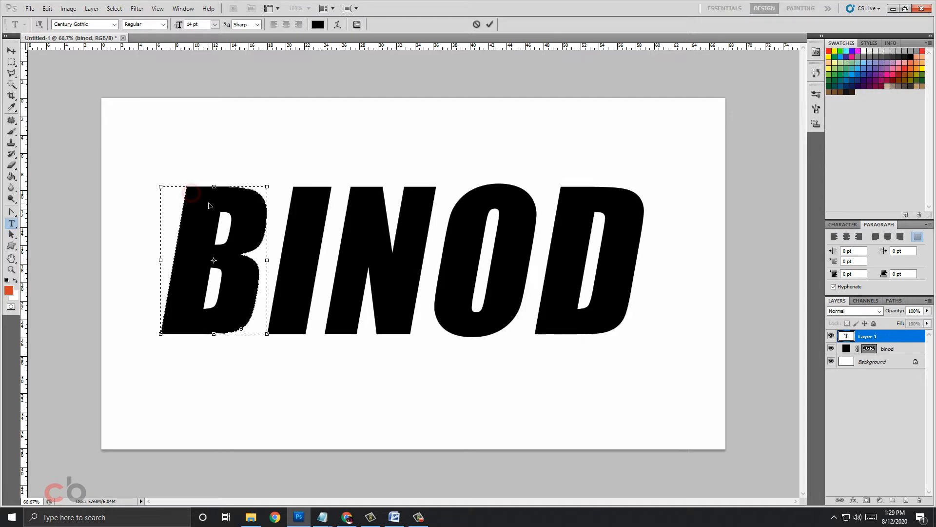
{"action": "key", "text": "ctrl+v"}
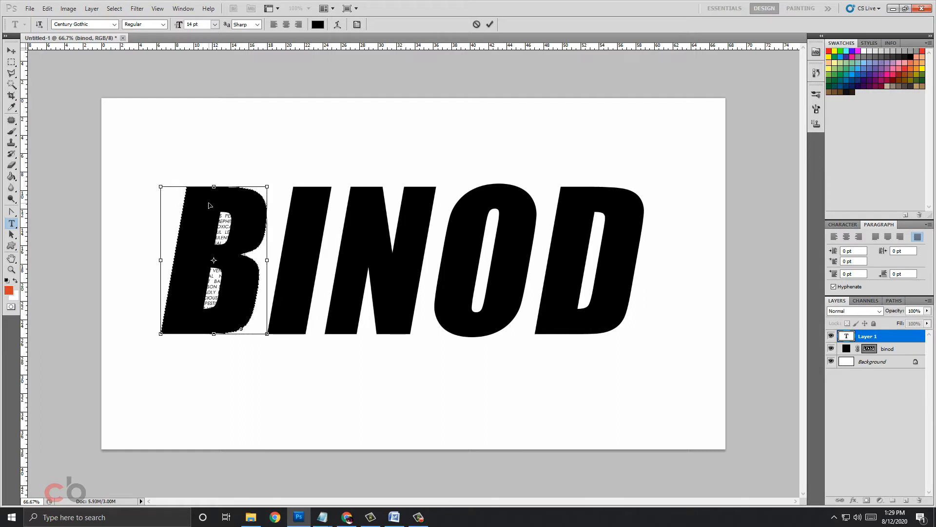
Recolour all the text inside the letter B to near-white fbfafa and commit the text.
{"action": "key", "text": "ctrl+a"}
{"action": "left_click", "coordinate": [316, 24]}
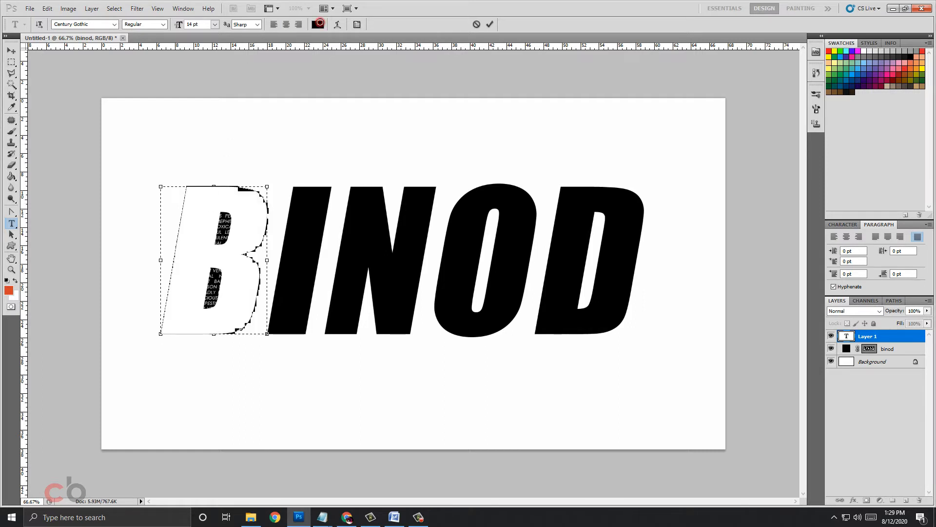
{"action": "left_click", "coordinate": [343, 138]}
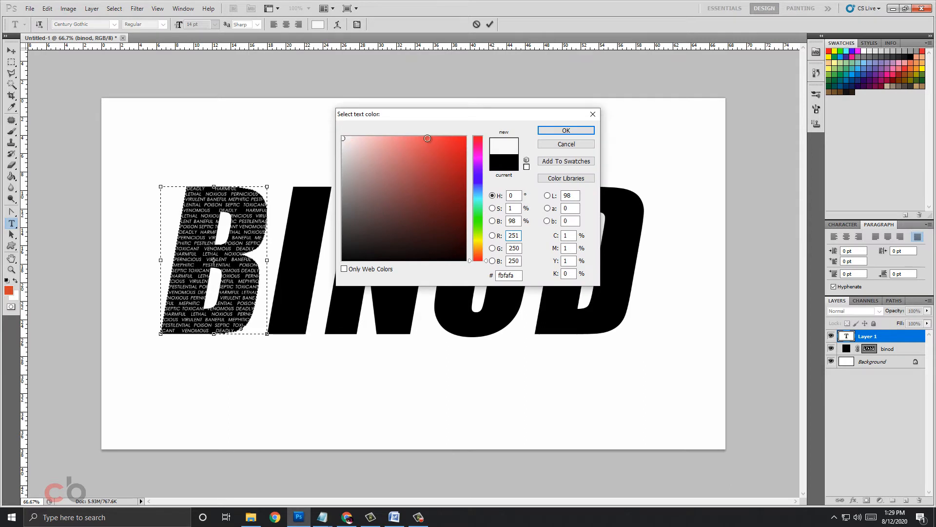
{"action": "left_click", "coordinate": [556, 131]}
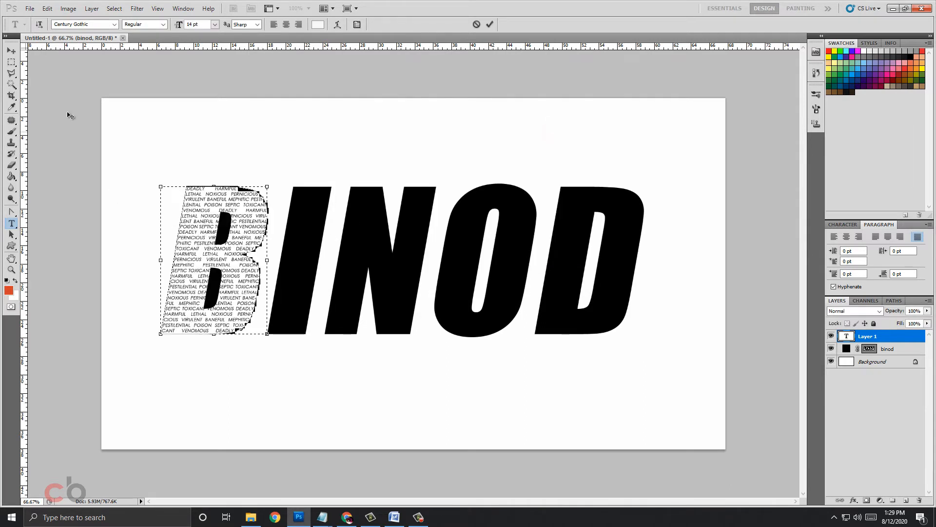
{"action": "left_click", "coordinate": [12, 51]}
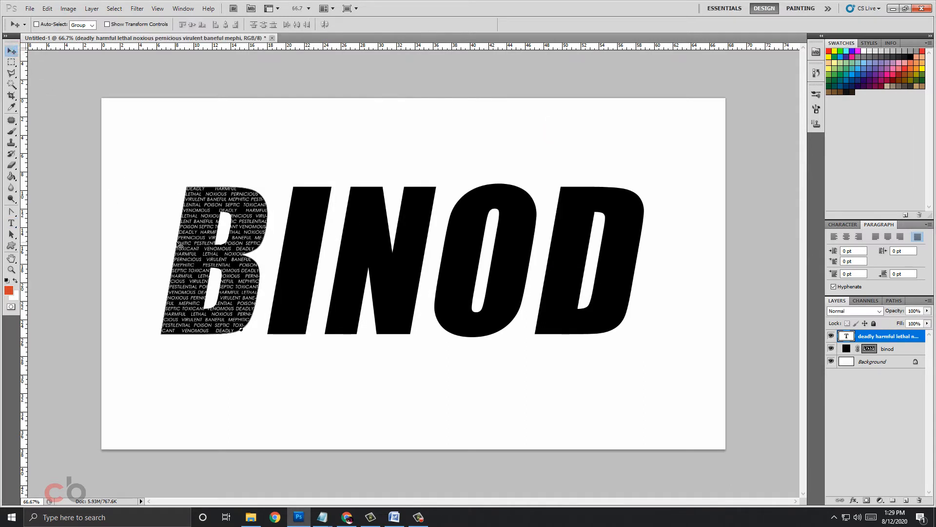
Select the outlines of the letters I, N, O and D together on the binod shape layer.
{"action": "left_click", "coordinate": [11, 235]}
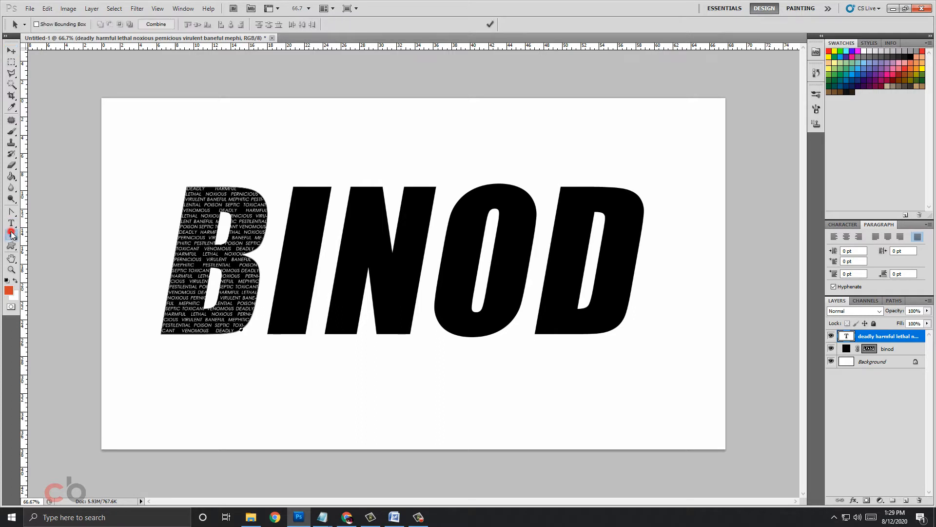
{"action": "left_click", "coordinate": [887, 349]}
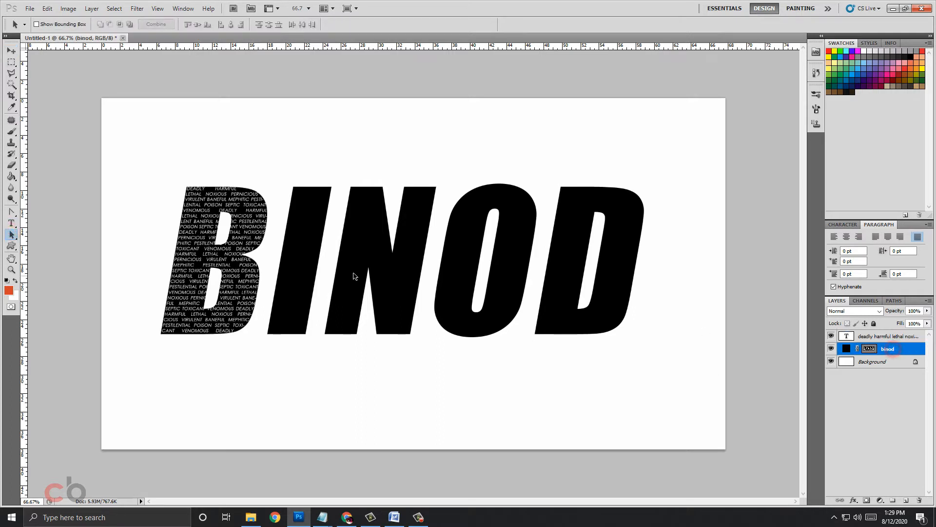
{"action": "left_click", "coordinate": [301, 262]}
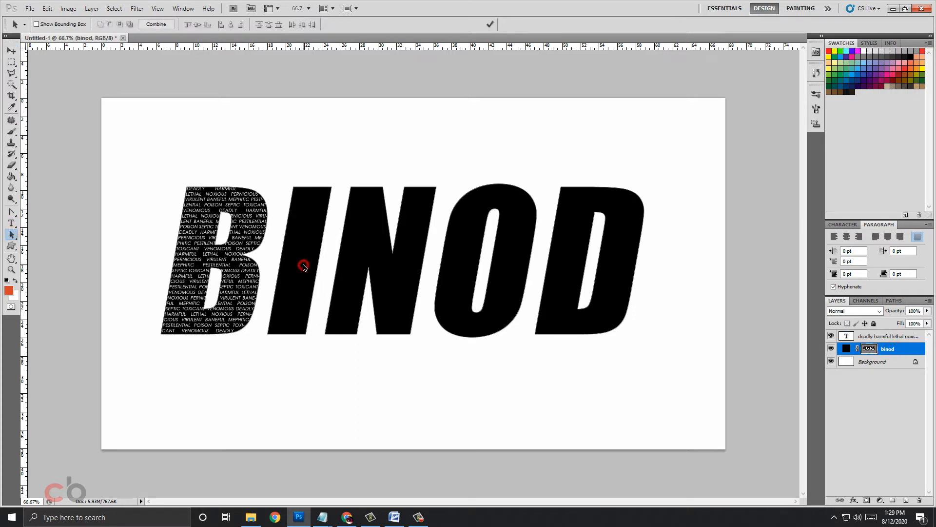
{"action": "left_click", "coordinate": [303, 265]}
{"action": "left_click", "coordinate": [365, 268]}
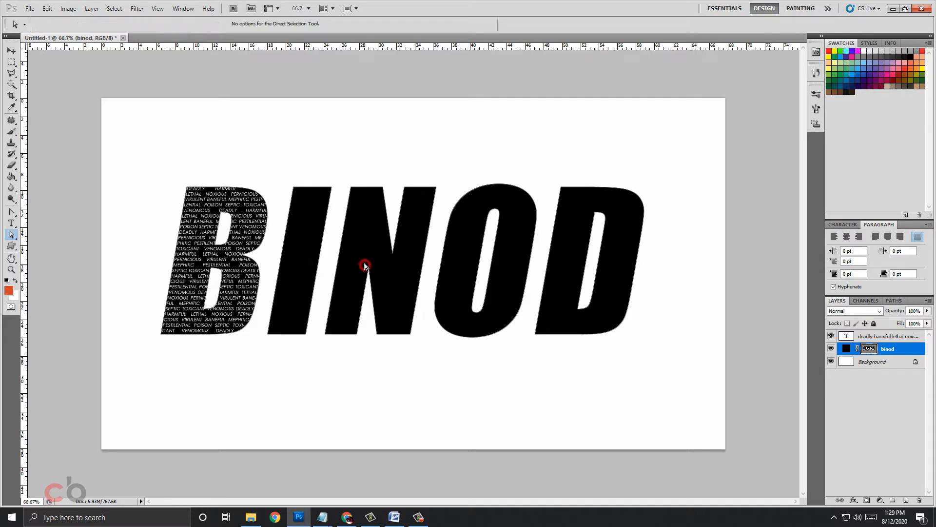
{"action": "left_click", "coordinate": [306, 274]}
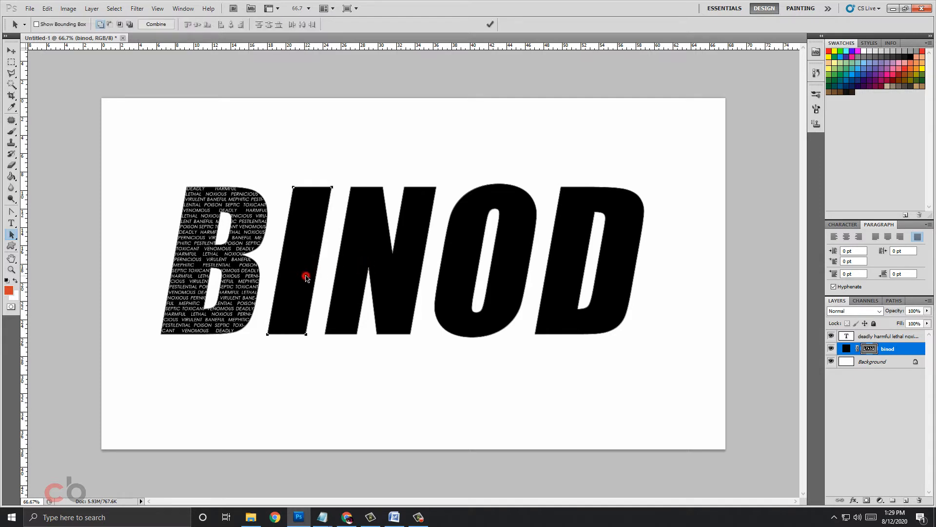
{"action": "left_click", "coordinate": [351, 281]}
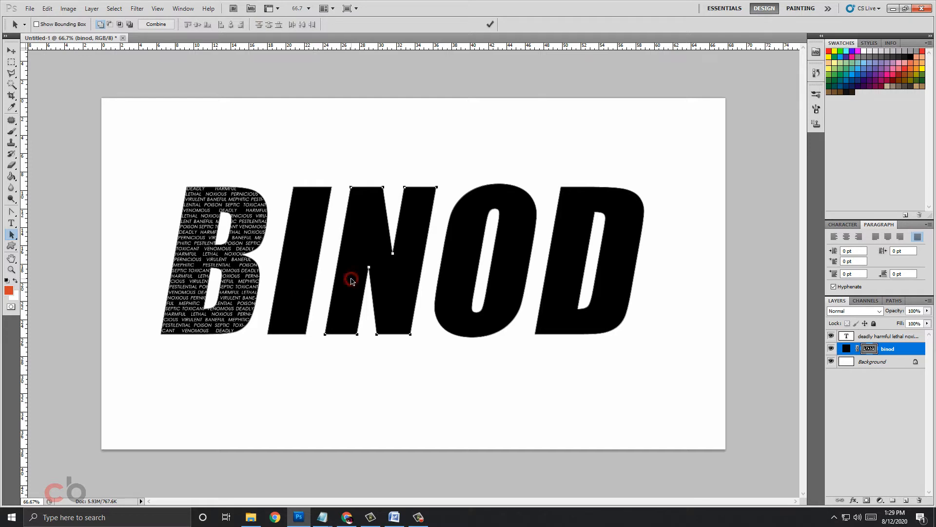
{"action": "left_click", "coordinate": [306, 279], "text": "shift"}
{"action": "left_click", "coordinate": [456, 295], "text": "shift"}
{"action": "left_click", "coordinate": [573, 303], "text": "shift"}
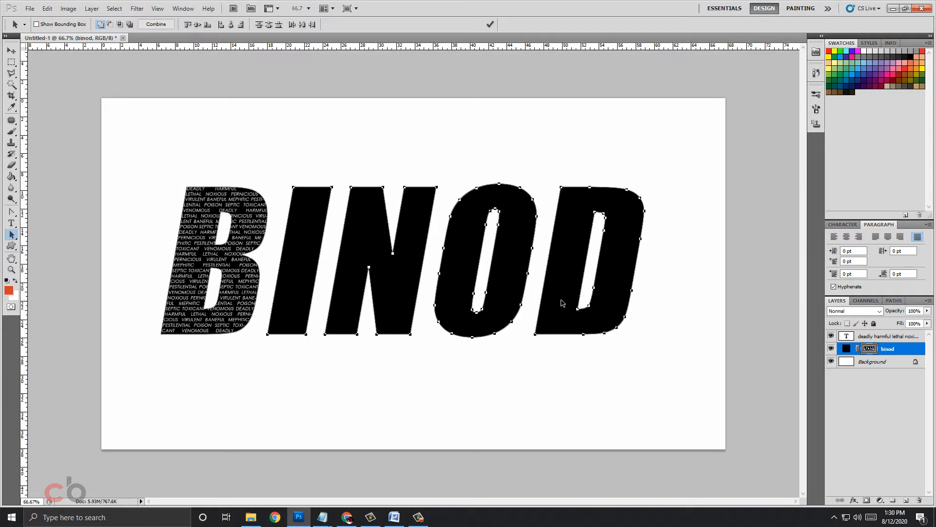
Paste the copied words as area text inside the letter I and commit the text.
{"action": "left_click", "coordinate": [11, 223]}
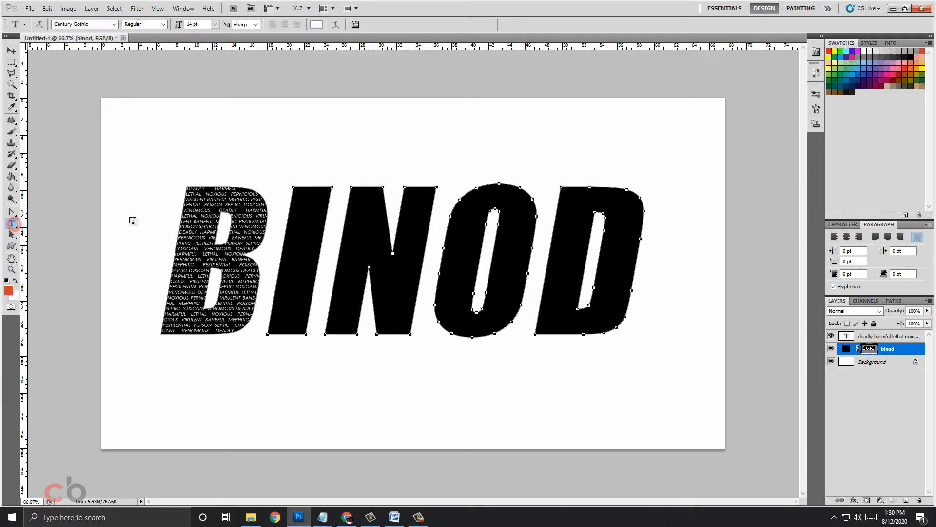
{"action": "left_click", "coordinate": [296, 194]}
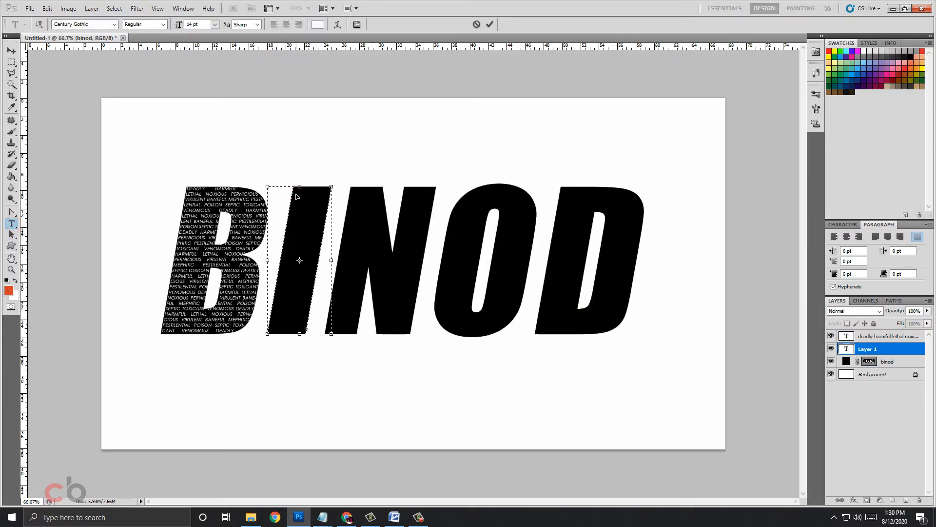
{"action": "key", "text": "ctrl+v"}
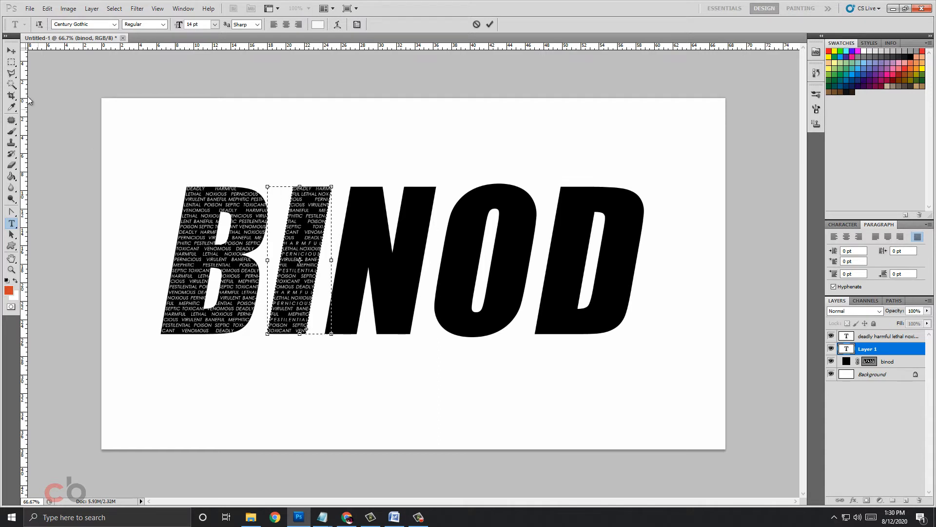
{"action": "left_click", "coordinate": [11, 51]}
Select the letter N's outline on the binod layer, paste the copied words inside it as area text and commit.
{"action": "left_click", "coordinate": [14, 238]}
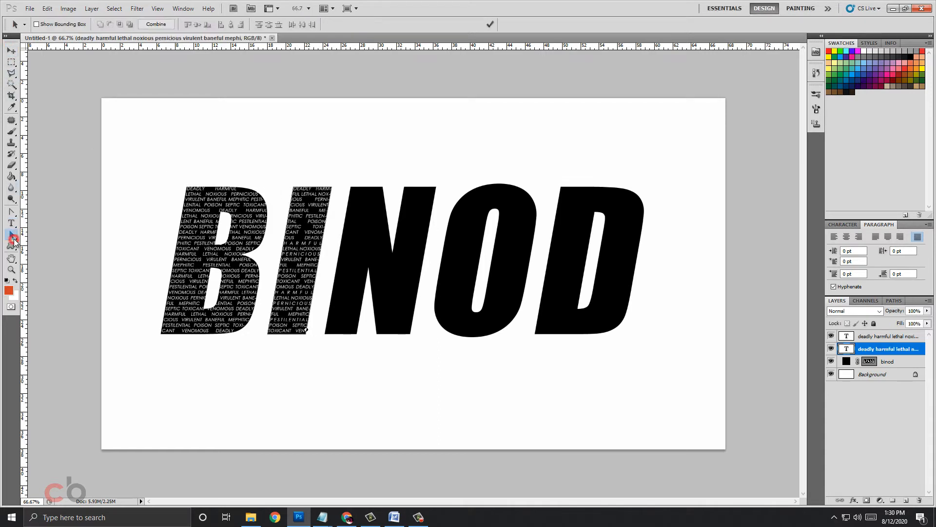
{"action": "left_click", "coordinate": [897, 361]}
{"action": "left_click", "coordinate": [364, 209]}
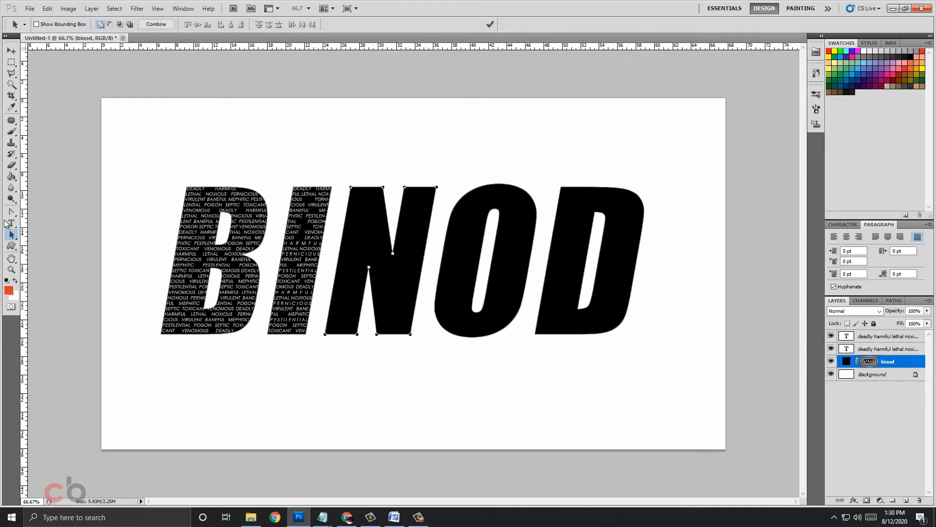
{"action": "left_click", "coordinate": [10, 224]}
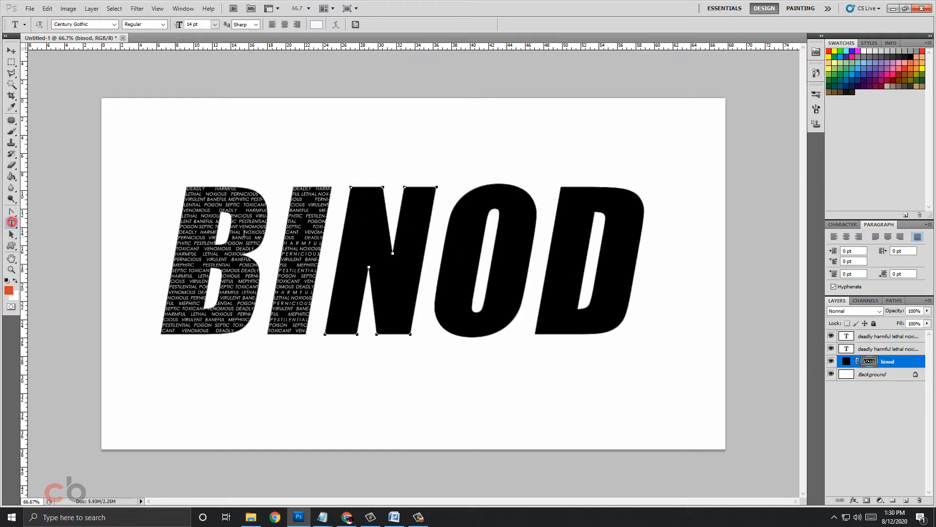
{"action": "left_click", "coordinate": [358, 195]}
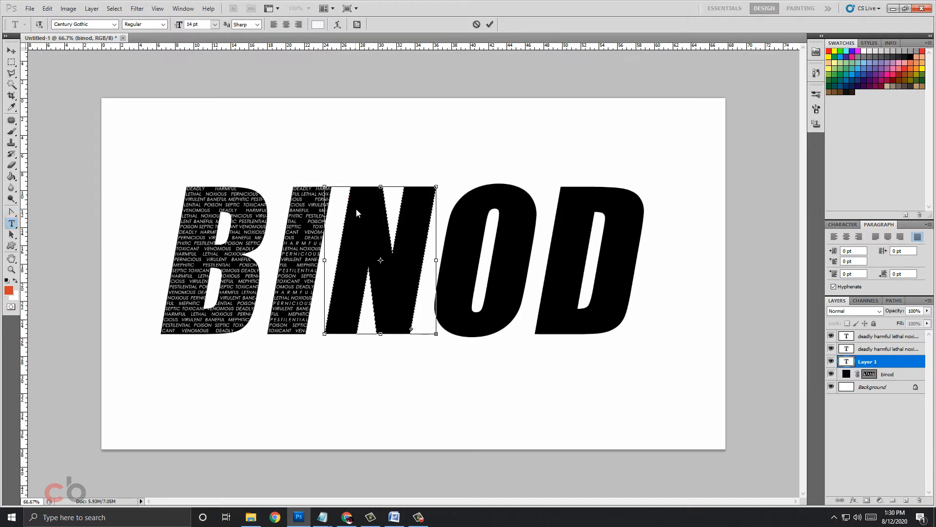
{"action": "key", "text": "ctrl+v"}
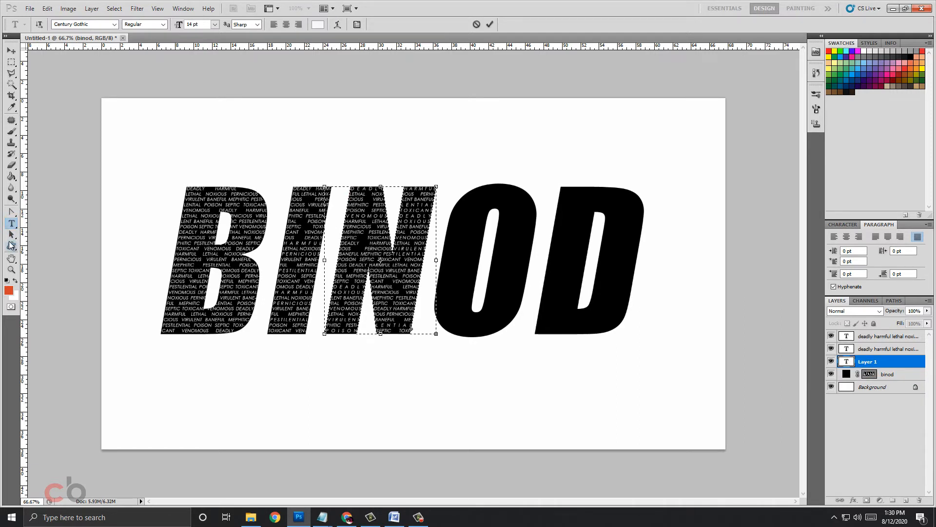
{"action": "left_click", "coordinate": [11, 212]}
{"action": "left_click", "coordinate": [11, 223]}
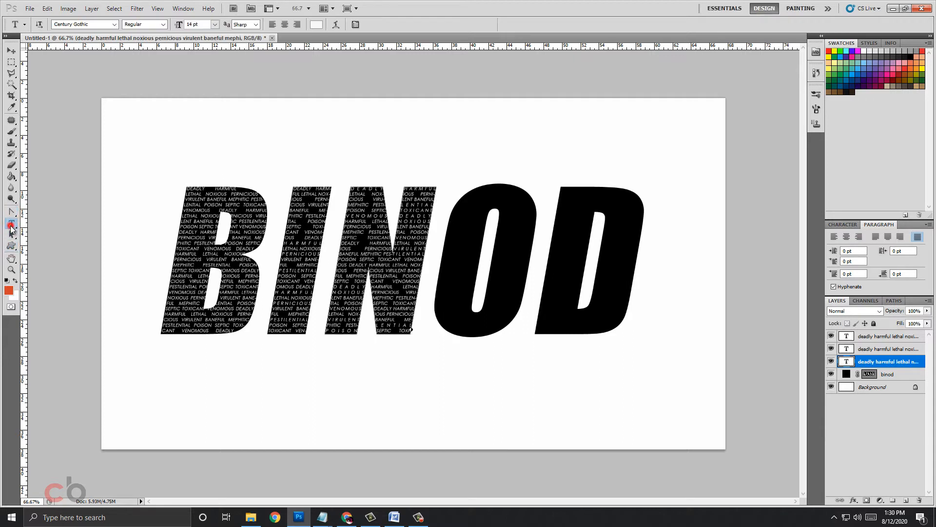
{"action": "left_click", "coordinate": [890, 374]}
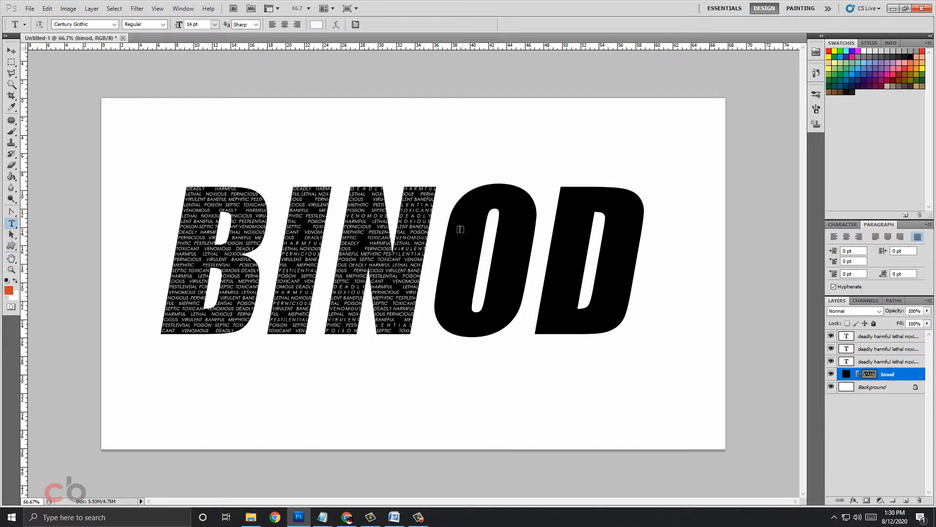
{"action": "left_click", "coordinate": [459, 225]}
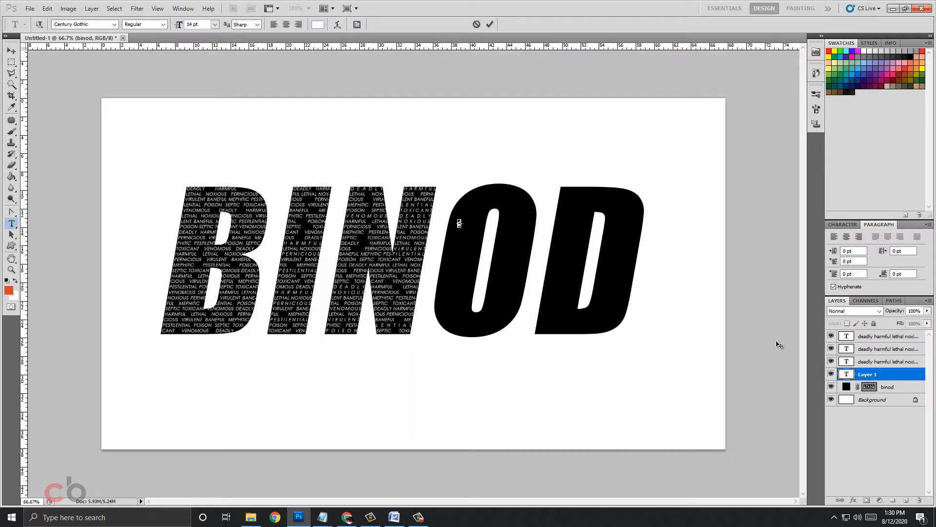
{"action": "left_click", "coordinate": [887, 388]}
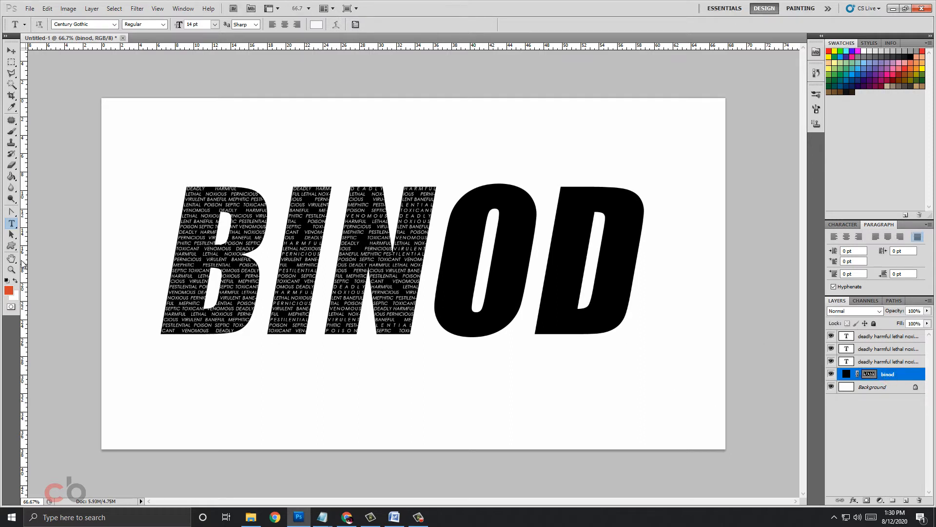
Select the outline of the letter O, paste the copied words inside it as area text and commit.
{"action": "left_click", "coordinate": [11, 234]}
{"action": "left_click", "coordinate": [473, 235]}
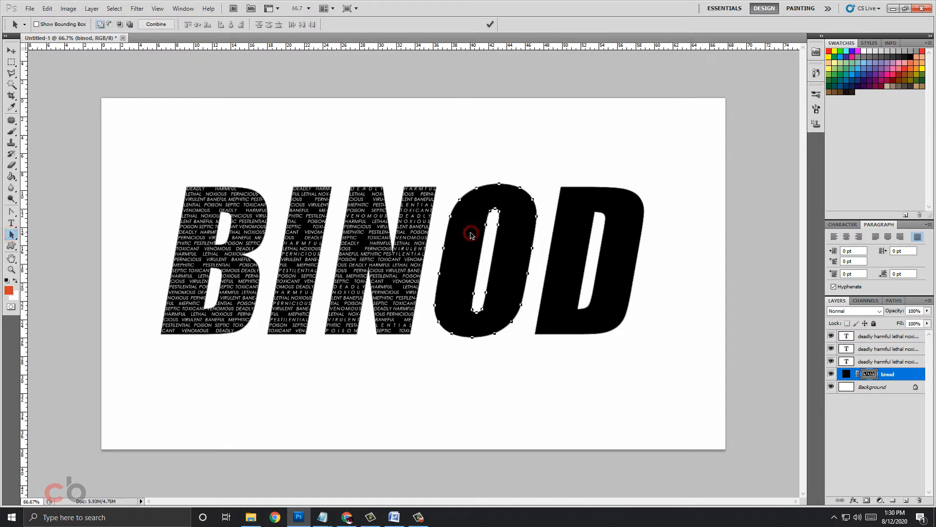
{"action": "left_click", "coordinate": [11, 223]}
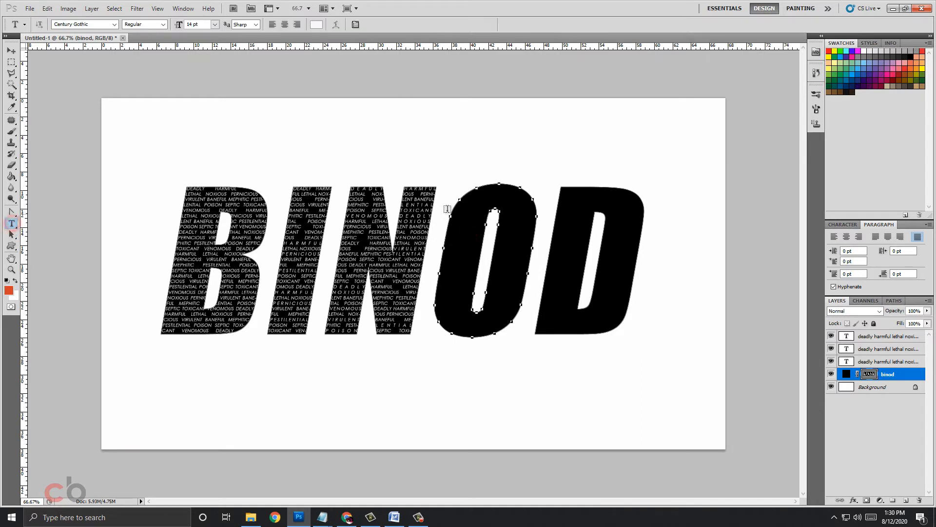
{"action": "left_click", "coordinate": [498, 189]}
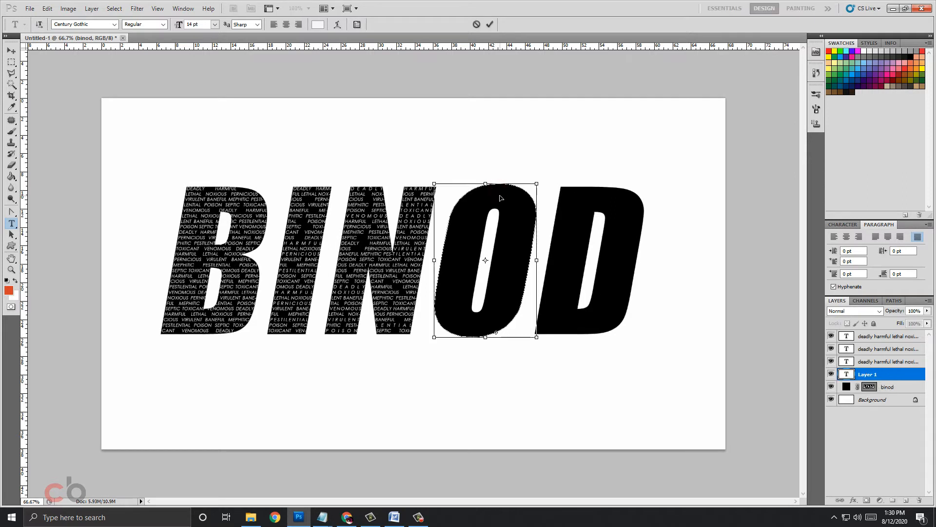
{"action": "key", "text": "ctrl+v"}
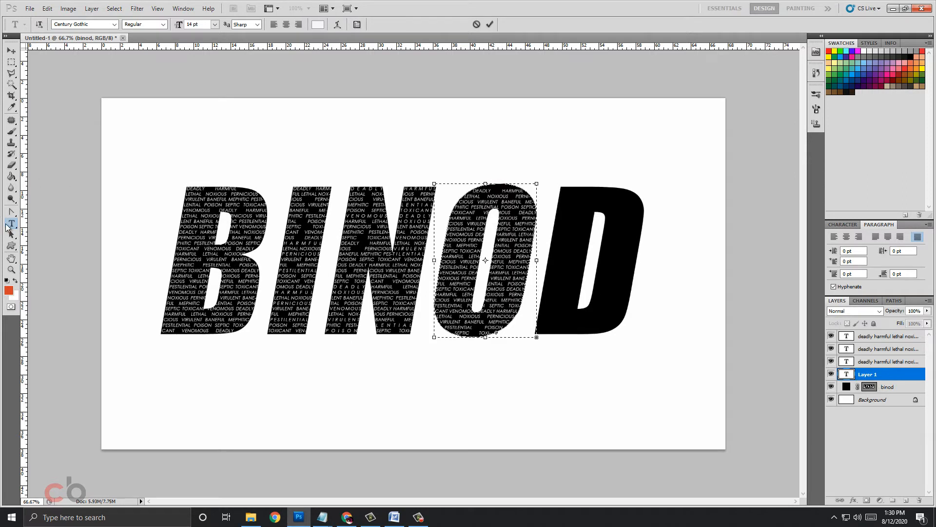
{"action": "left_click", "coordinate": [12, 234]}
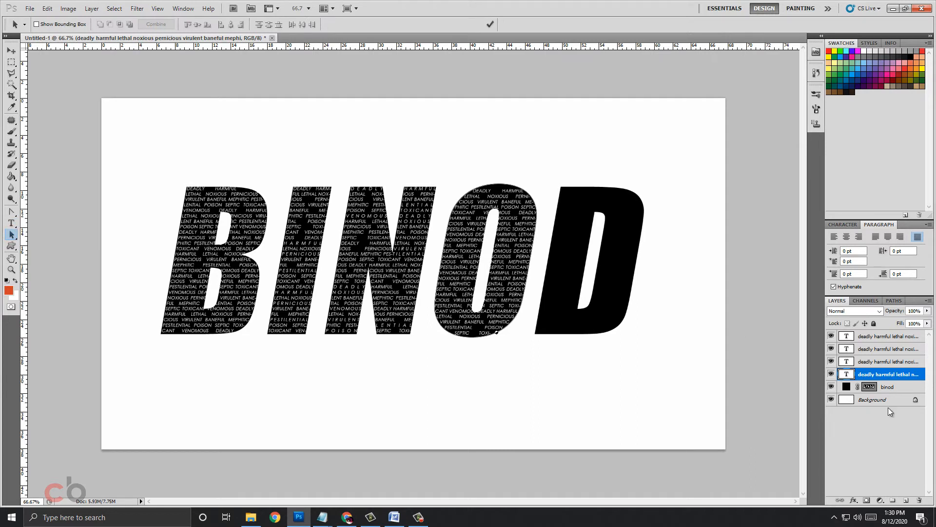
Select the letter D's outline on the binod layer, fill it with the copied words as area text and commit.
{"action": "left_click", "coordinate": [890, 387]}
{"action": "left_click", "coordinate": [575, 249]}
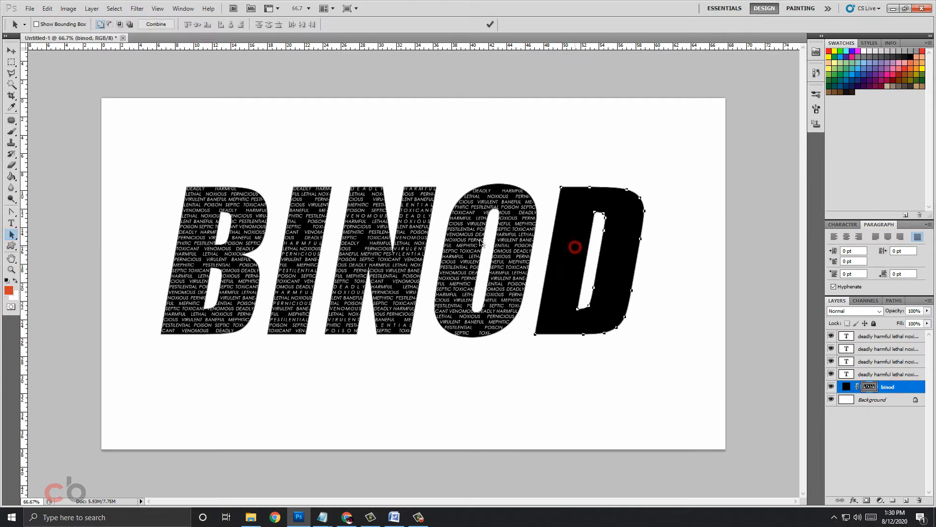
{"action": "left_click", "coordinate": [11, 223]}
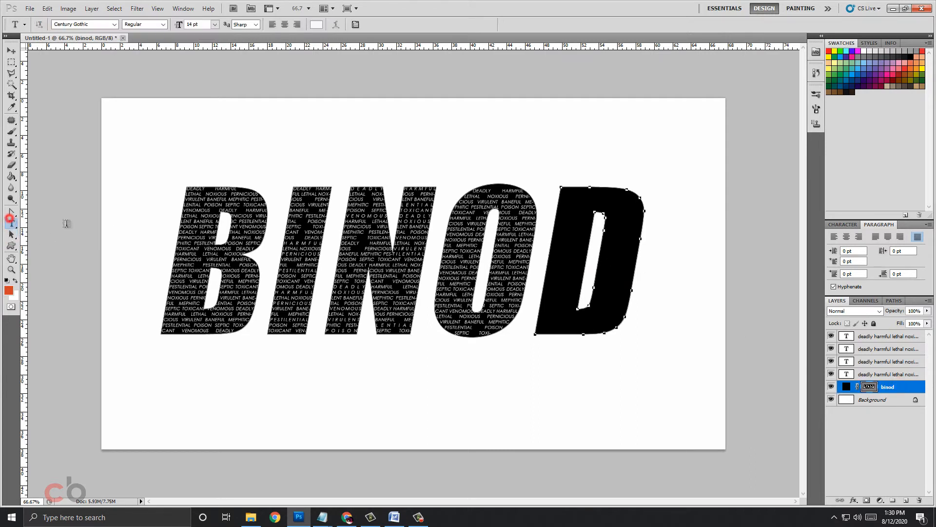
{"action": "left_click", "coordinate": [565, 190]}
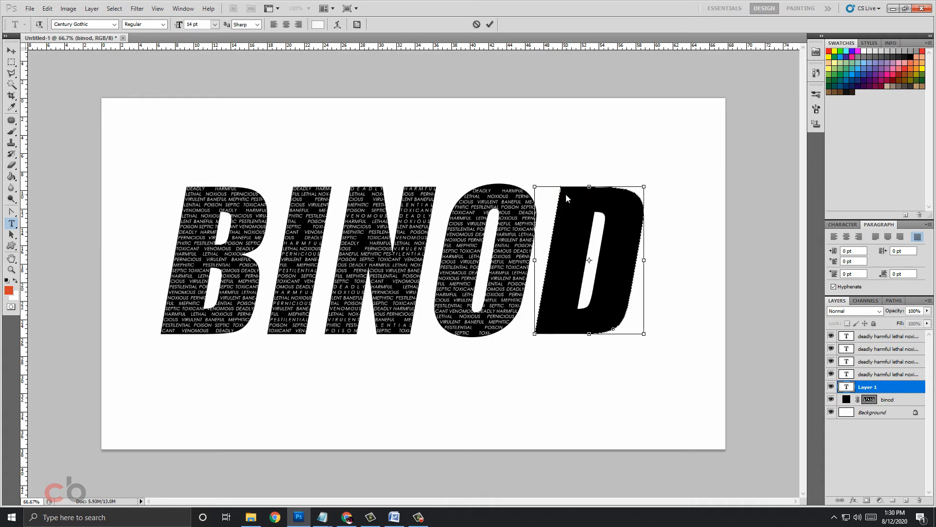
{"action": "key", "text": "ctrl+v"}
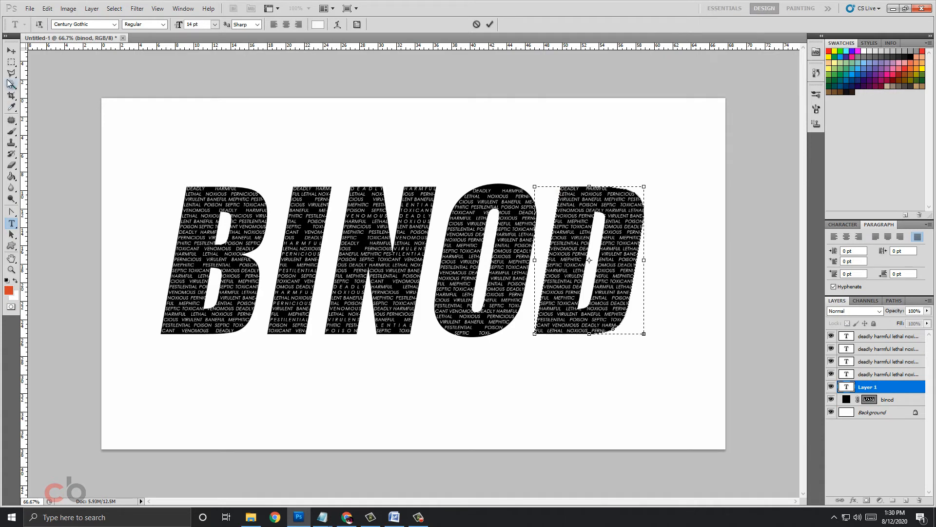
{"action": "left_click", "coordinate": [11, 51]}
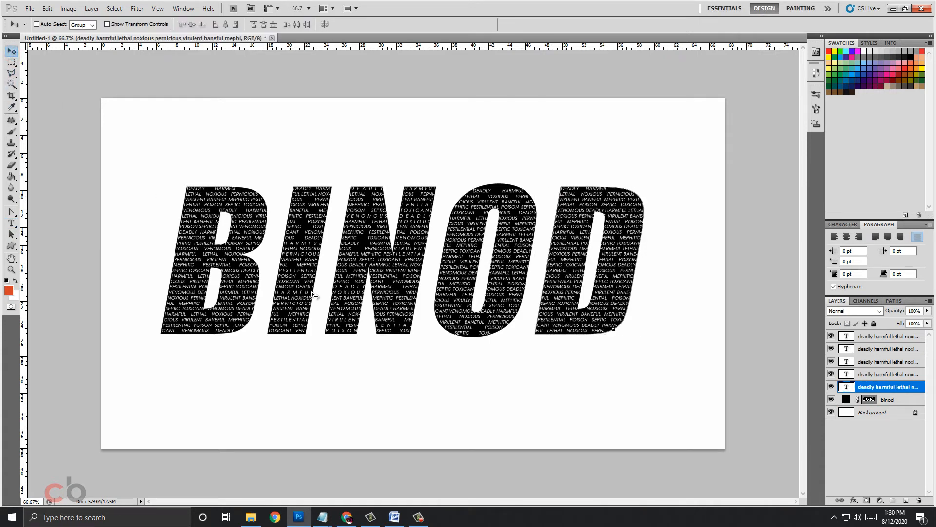
Select all five word-text layers and merge them into a single layer.
{"action": "left_click", "coordinate": [878, 339], "text": "shift"}
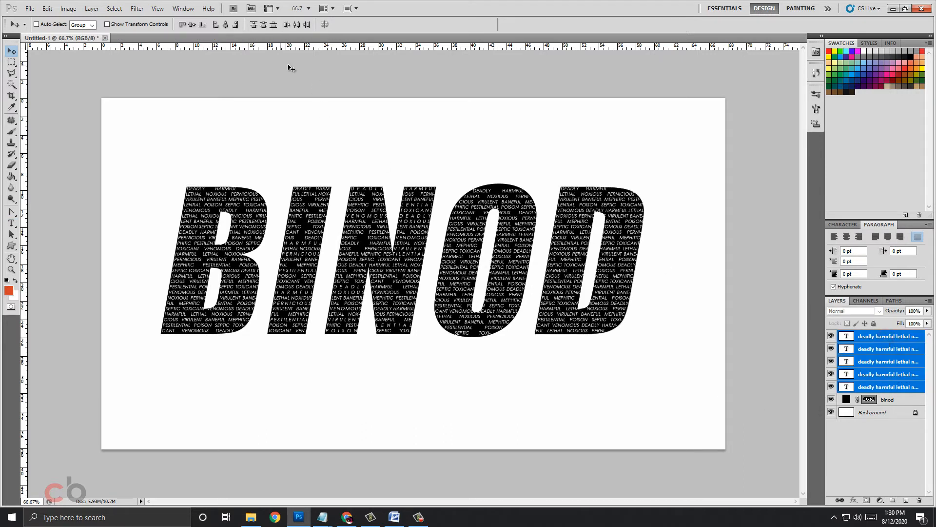
{"action": "left_click", "coordinate": [842, 225]}
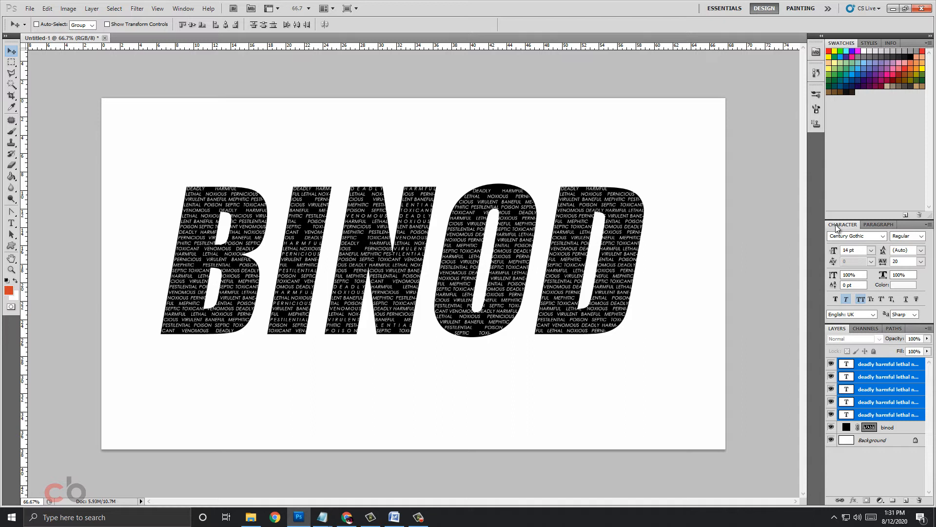
{"action": "left_click", "coordinate": [832, 428]}
{"action": "left_click", "coordinate": [832, 428]}
{"action": "key", "text": "ctrl+e"}
Apply a red Color Overlay layer style to the merged text layer.
{"action": "right_click", "coordinate": [874, 366]}
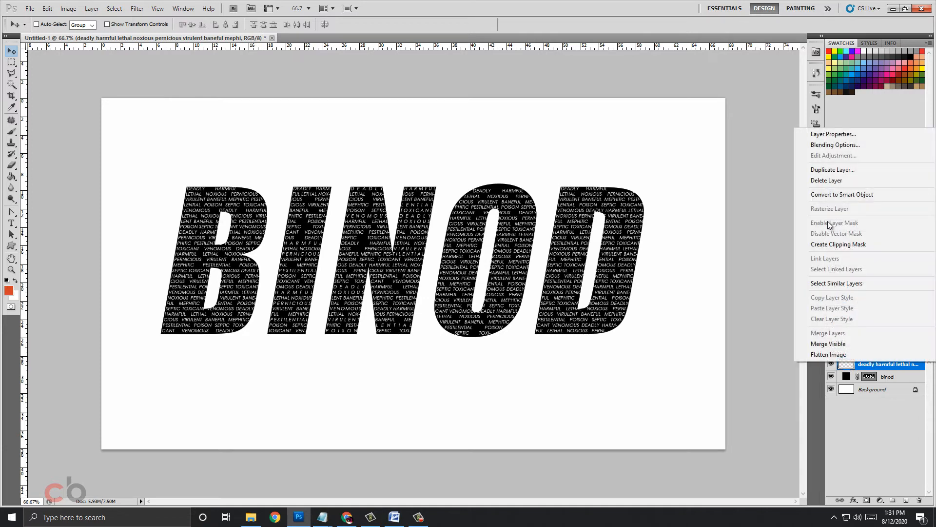
{"action": "left_click", "coordinate": [834, 145]}
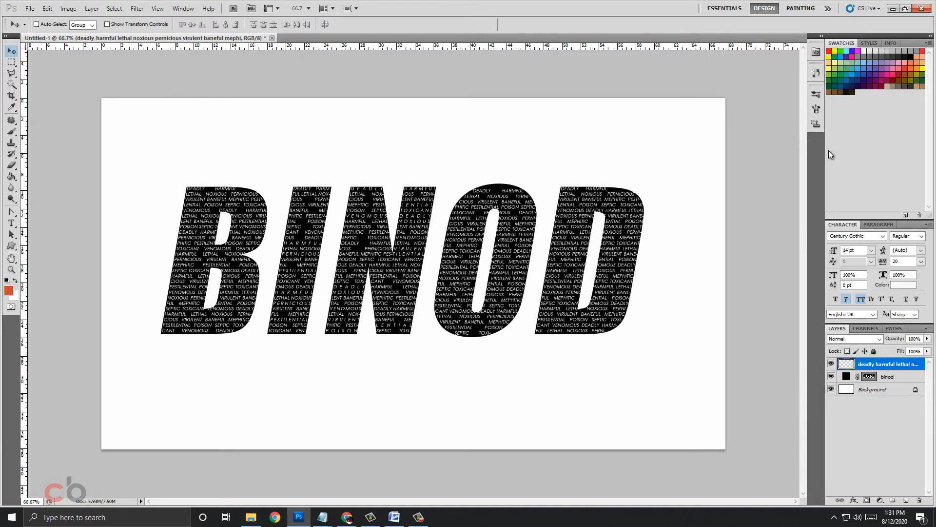
{"action": "left_click", "coordinate": [623, 282]}
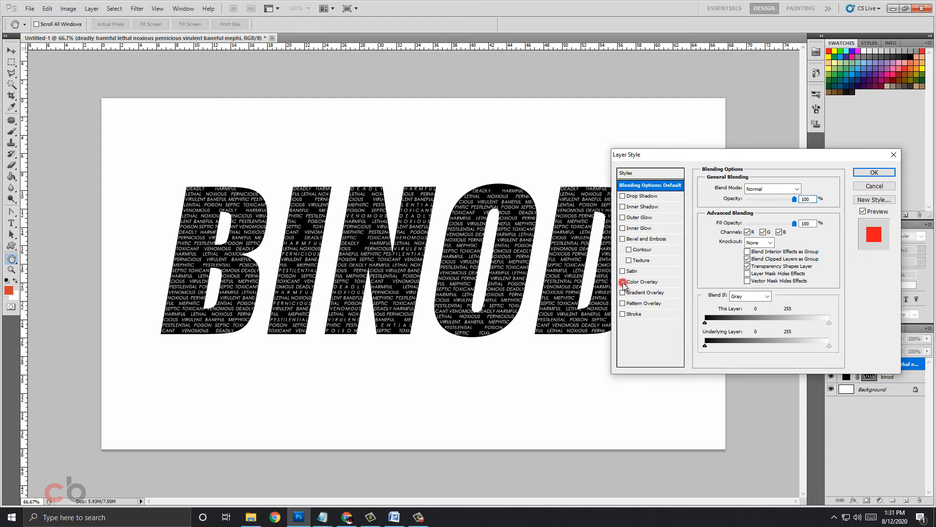
{"action": "left_click", "coordinate": [861, 173]}
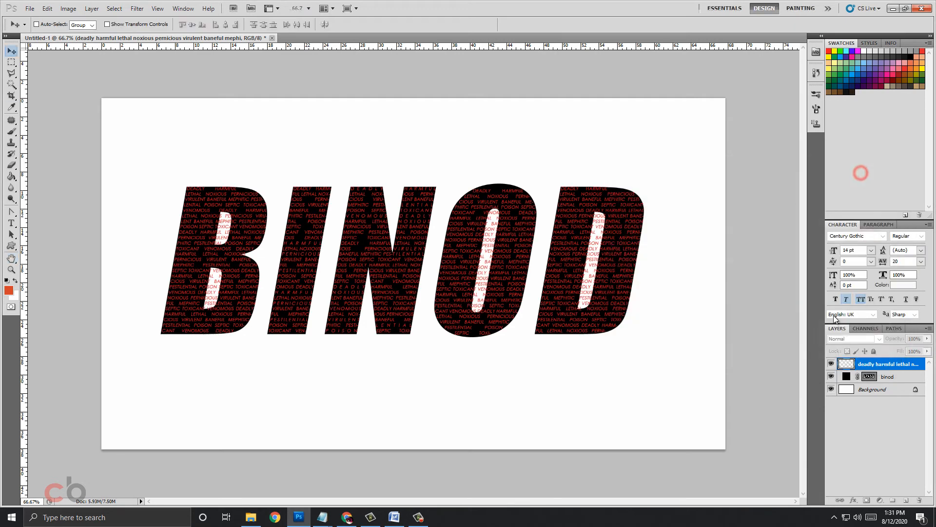
Rasterize the binod shape layer.
{"action": "left_click", "coordinate": [831, 395]}
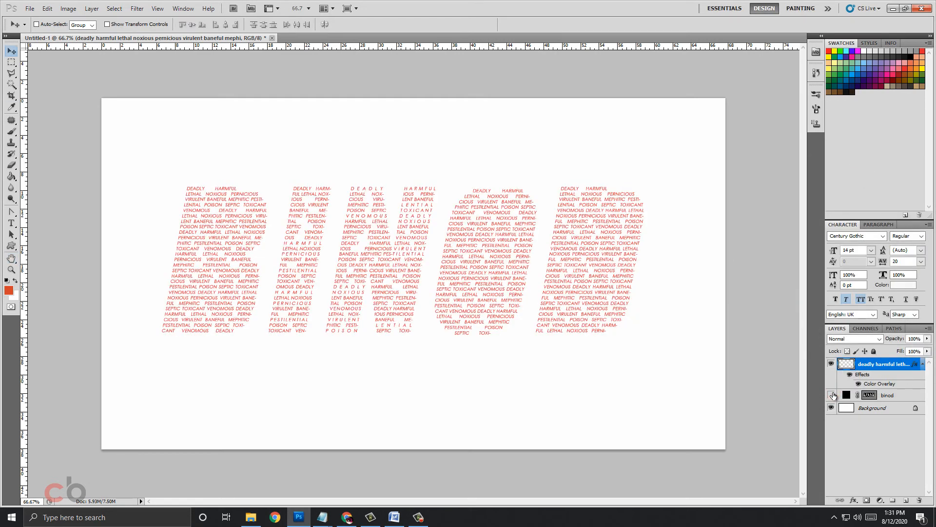
{"action": "left_click", "coordinate": [831, 395]}
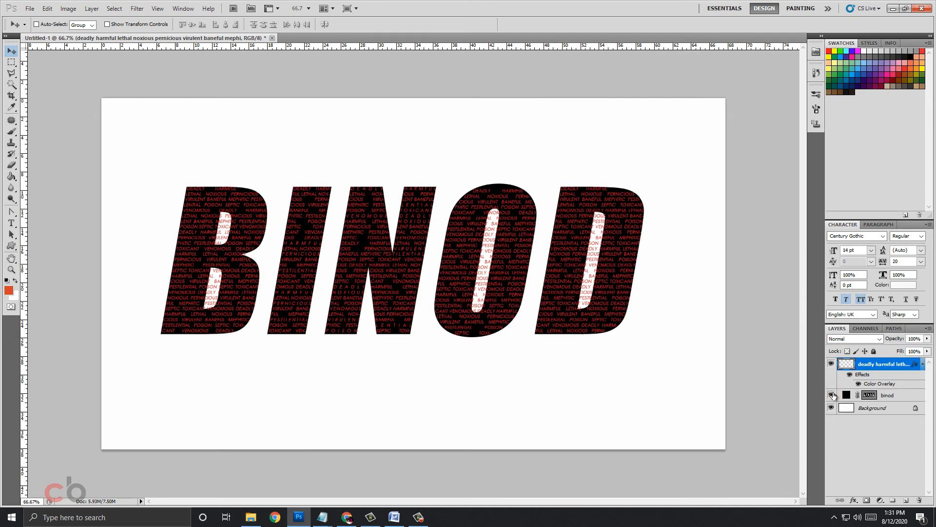
{"action": "left_click", "coordinate": [888, 394]}
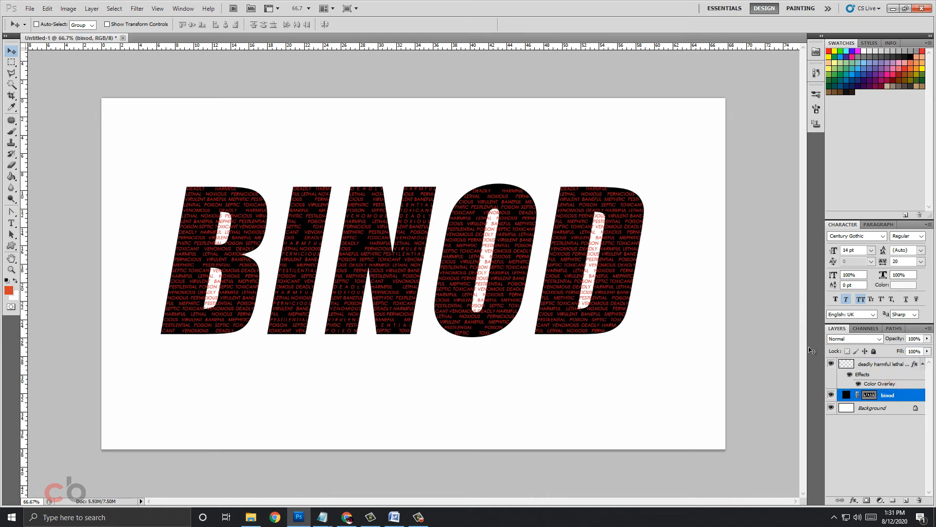
{"action": "right_click", "coordinate": [881, 396]}
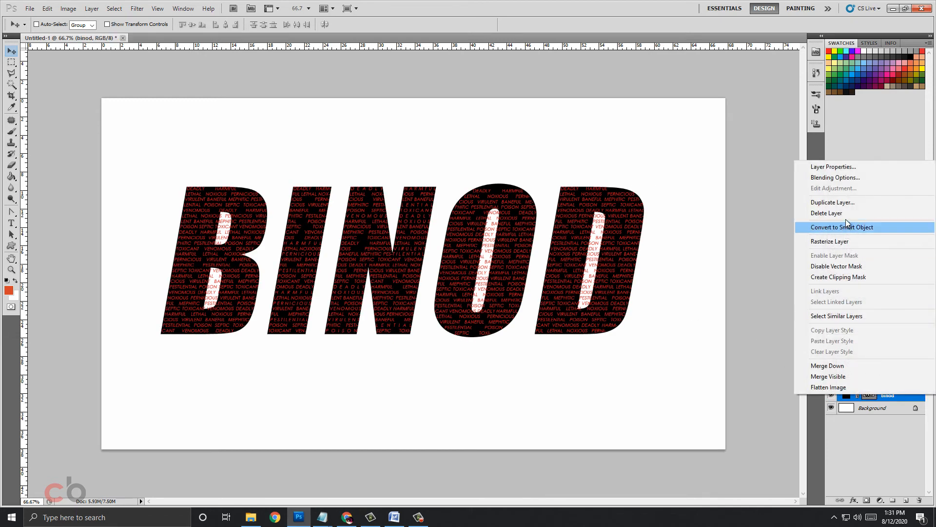
{"action": "left_click", "coordinate": [846, 241]}
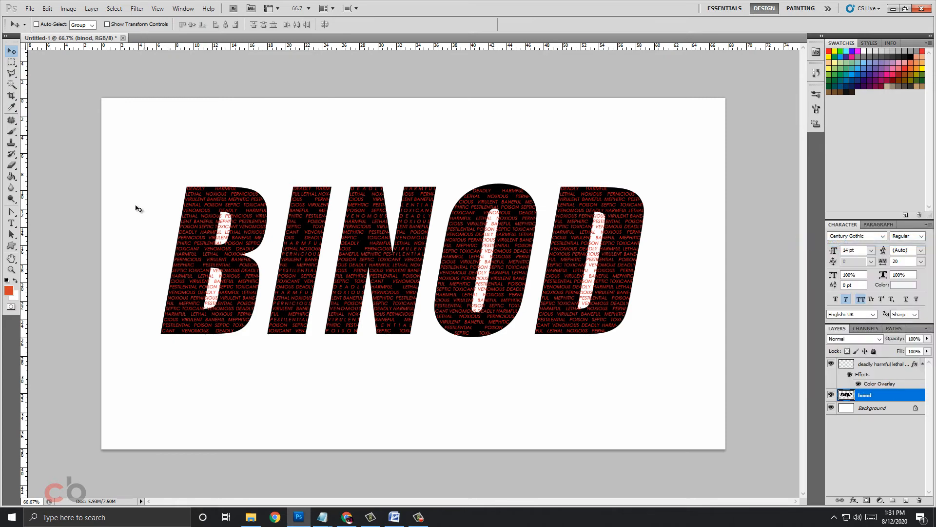
Select the inner openings of the letters D, O and B on the binod layer with the Magic Wand.
{"action": "left_click", "coordinate": [11, 83]}
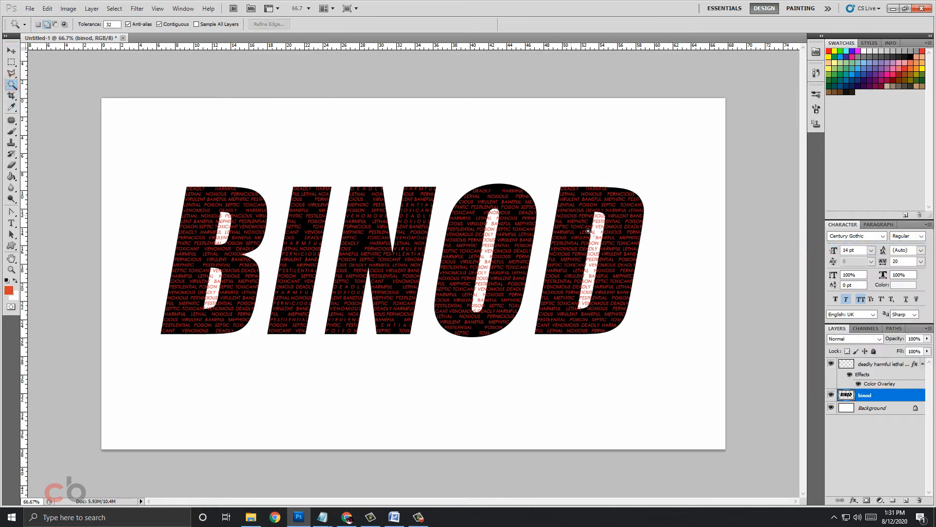
{"action": "left_click", "coordinate": [596, 236]}
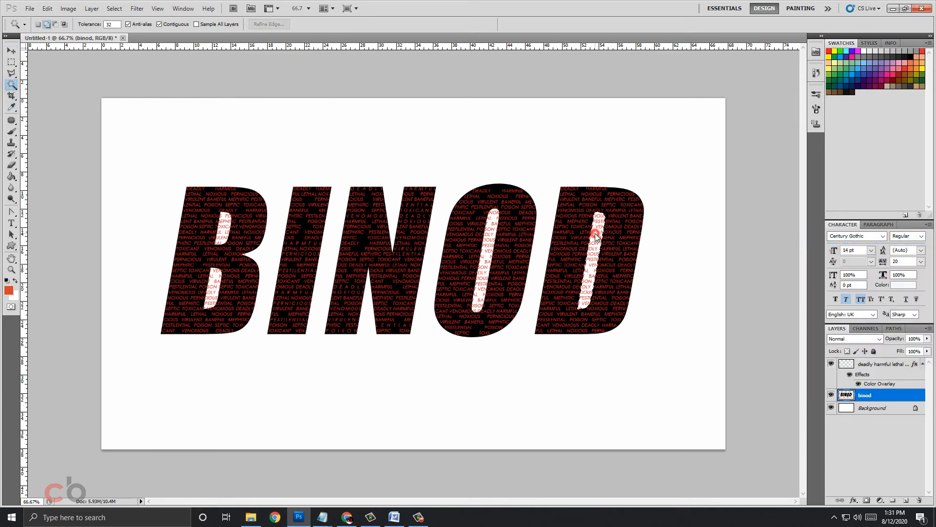
{"action": "left_click", "coordinate": [486, 261]}
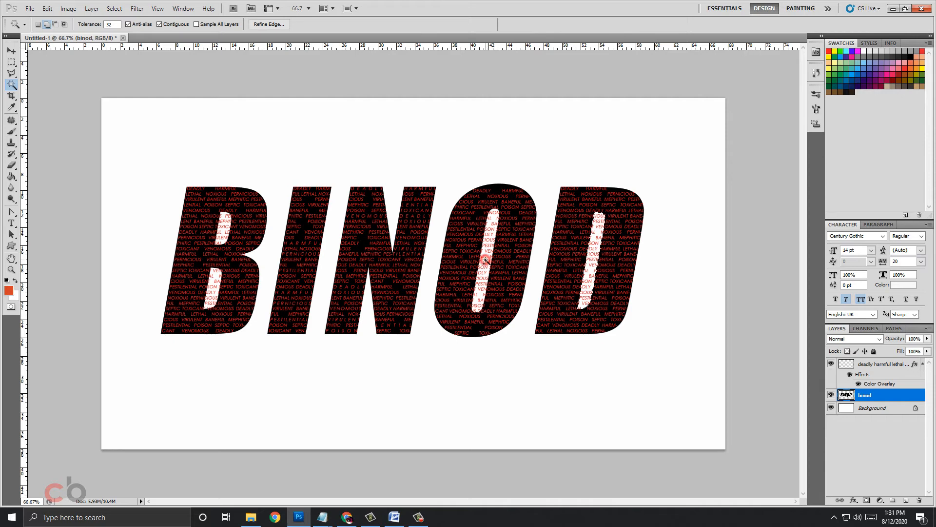
{"action": "left_click", "coordinate": [221, 239]}
{"action": "left_click", "coordinate": [214, 292]}
Clear the words inside the selected letter openings from the merged text layer.
{"action": "left_click", "coordinate": [867, 366]}
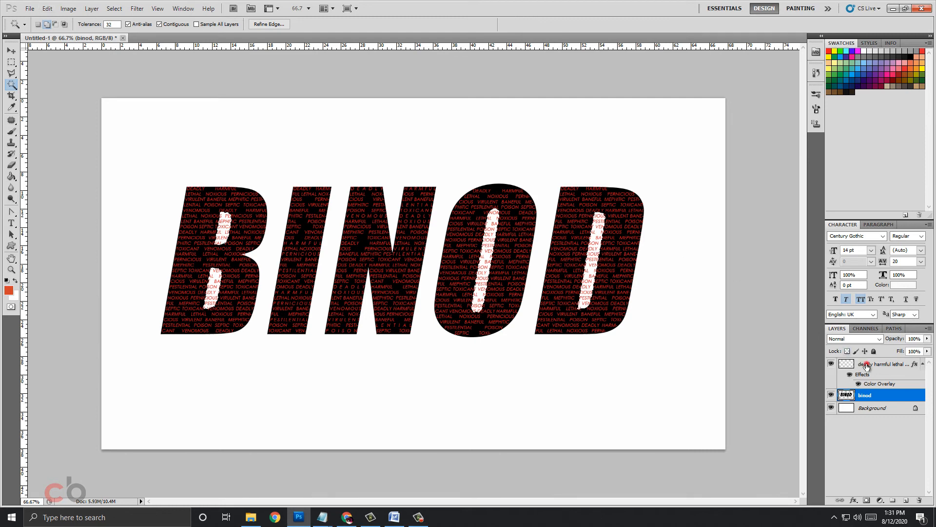
{"action": "left_click", "coordinate": [47, 8]}
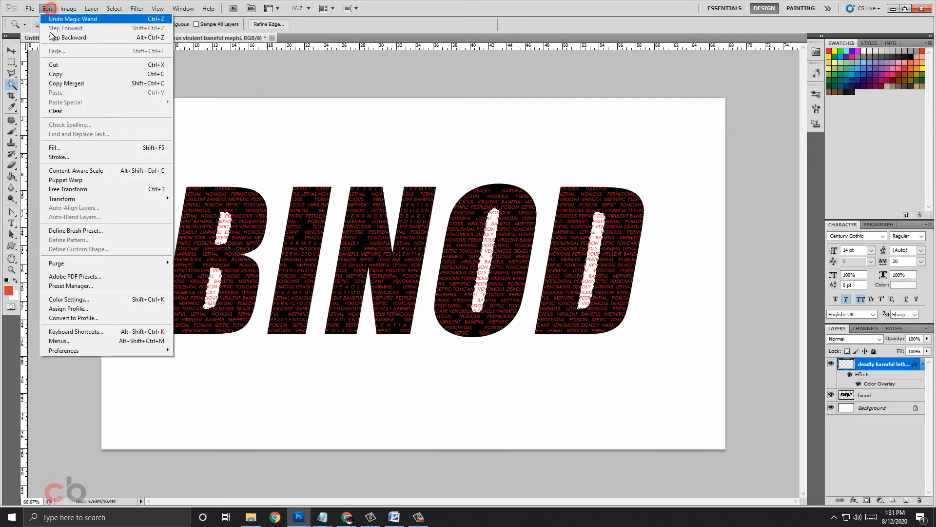
{"action": "left_click", "coordinate": [55, 111]}
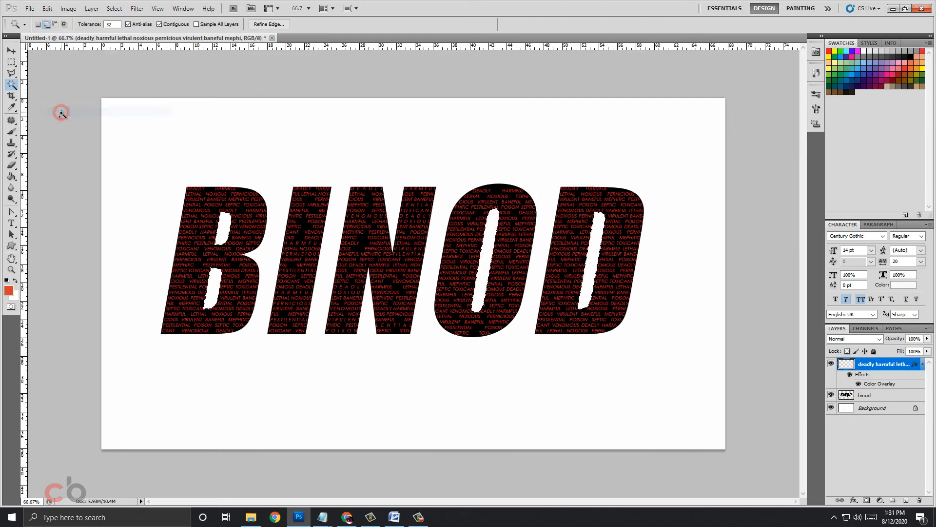
Hide the binod layer and remove the active selection.
{"action": "left_click", "coordinate": [831, 394]}
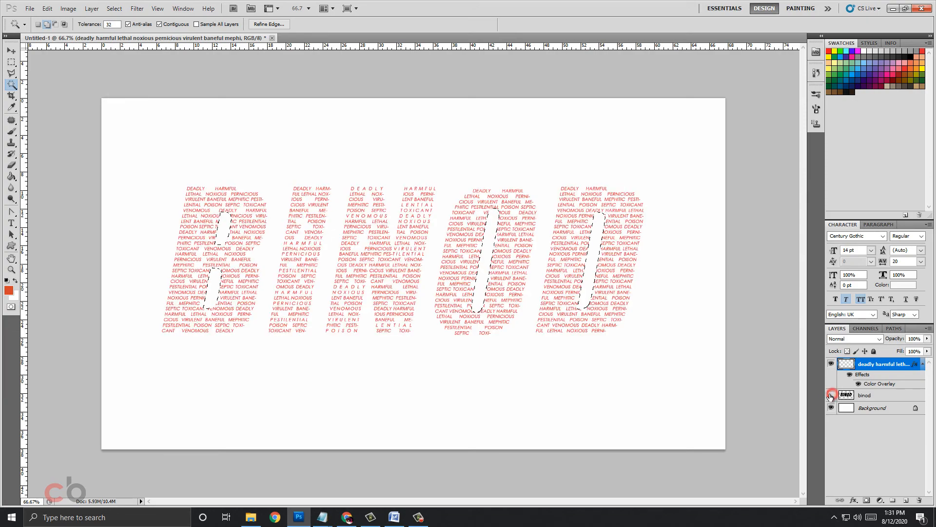
{"action": "left_click", "coordinate": [319, 307]}
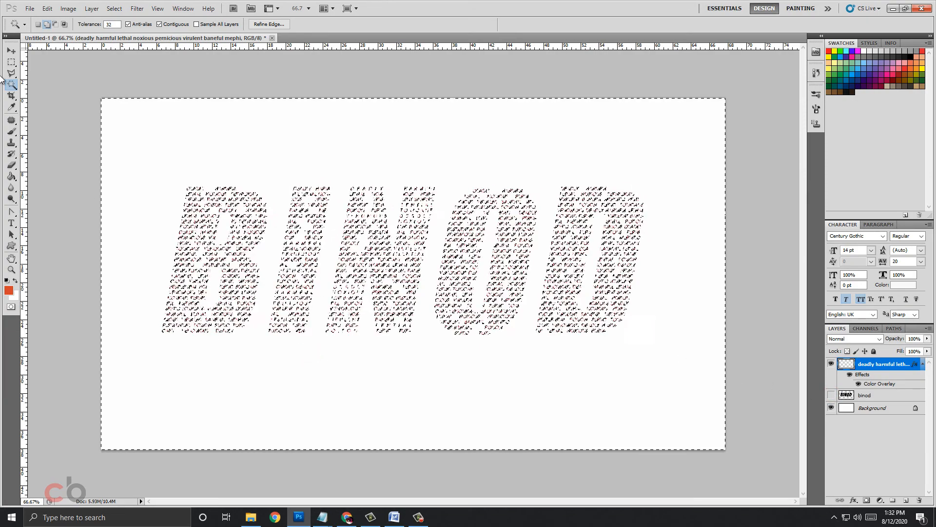
{"action": "left_click", "coordinate": [11, 62]}
{"action": "left_click", "coordinate": [140, 130]}
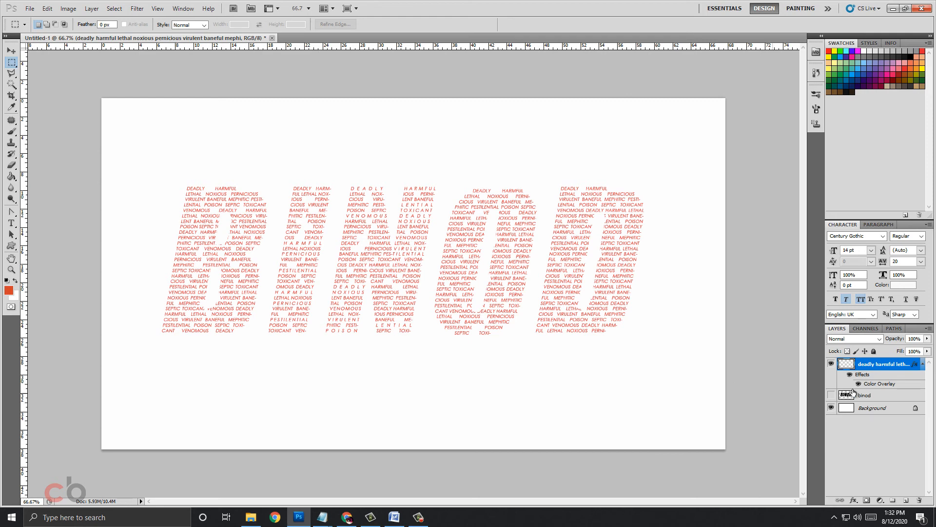
Change the merged text layer's Color Overlay to black (000000) and apply it.
{"action": "double_click", "coordinate": [867, 385]}
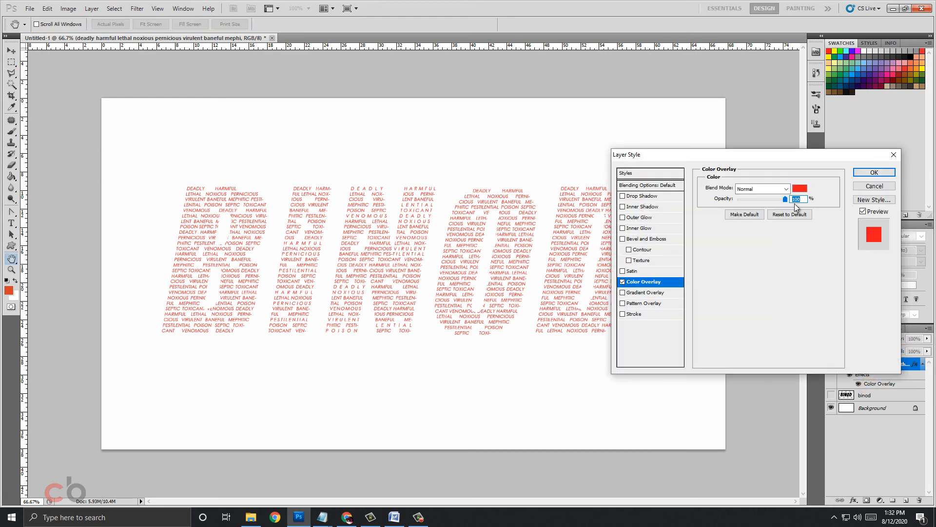
{"action": "left_click", "coordinate": [799, 189]}
{"action": "left_click", "coordinate": [439, 252]}
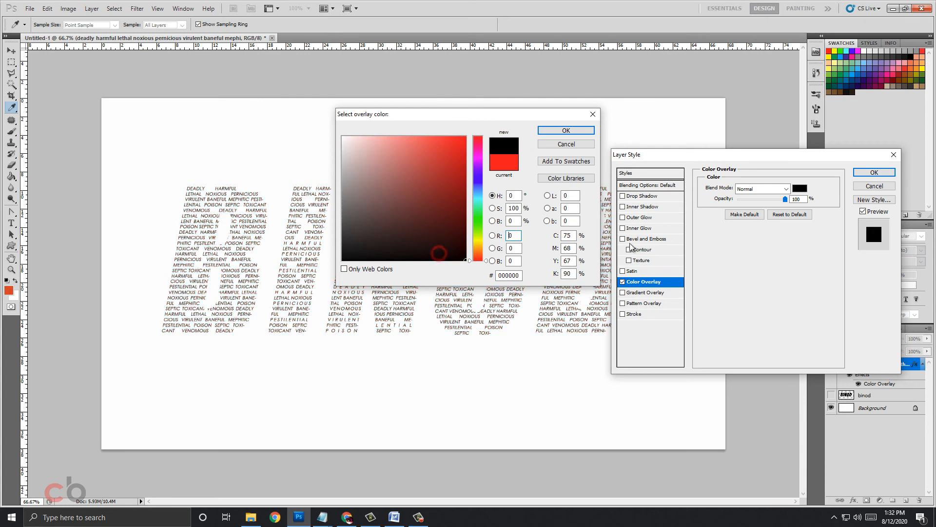
{"action": "left_click", "coordinate": [556, 130]}
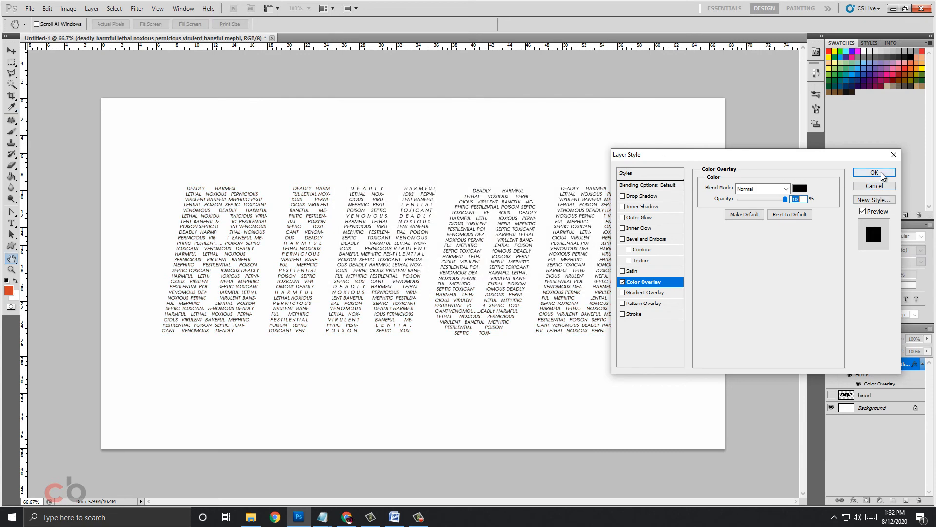
{"action": "left_click", "coordinate": [875, 173]}
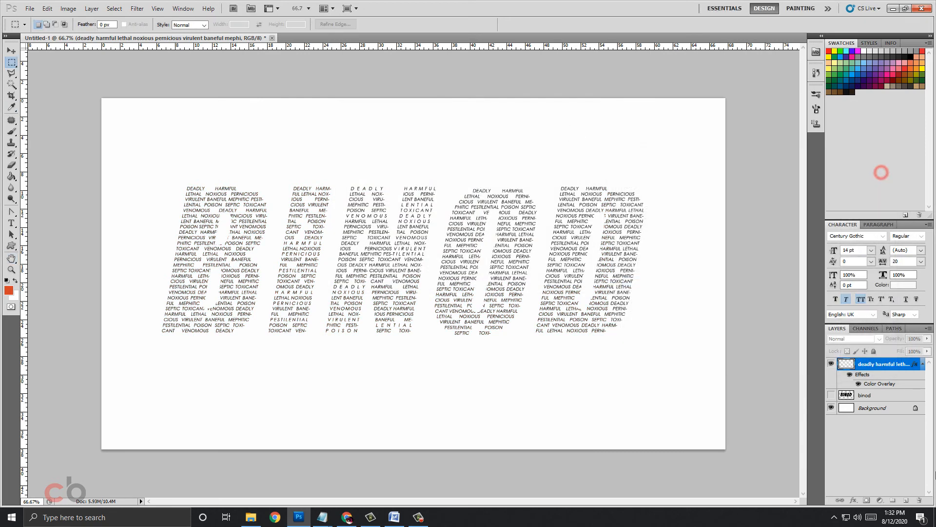
Turn off the text layer's Color Overlay and enable a Gradient Overlay in its layer style.
{"action": "double_click", "coordinate": [892, 385]}
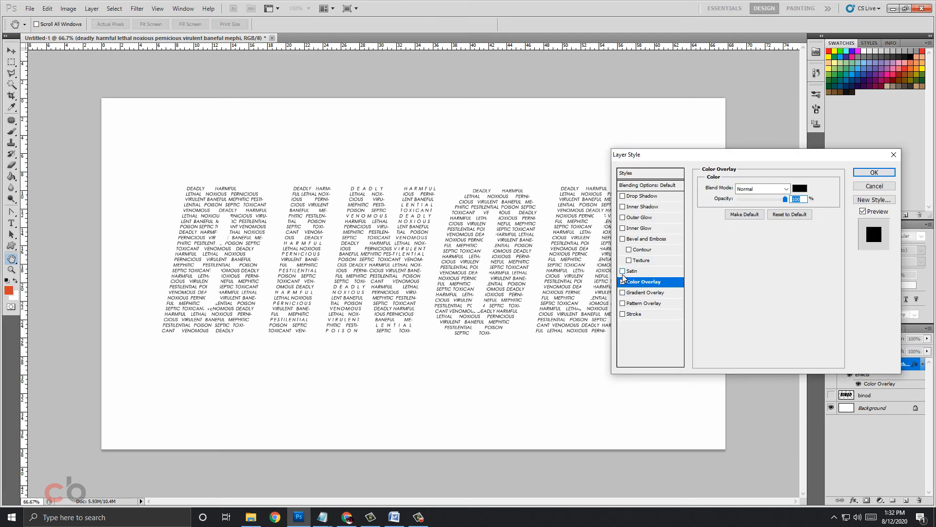
{"action": "left_click", "coordinate": [623, 282]}
{"action": "left_click", "coordinate": [622, 292]}
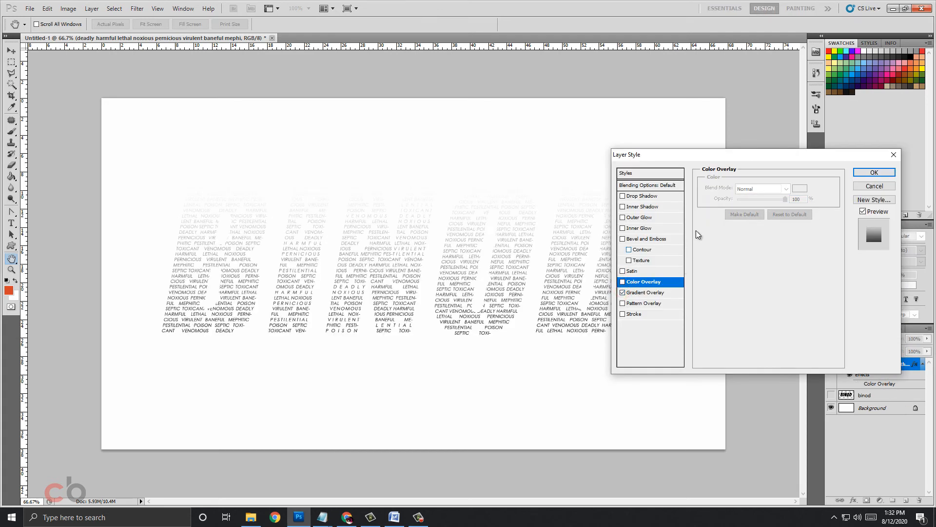
{"action": "left_click", "coordinate": [663, 292]}
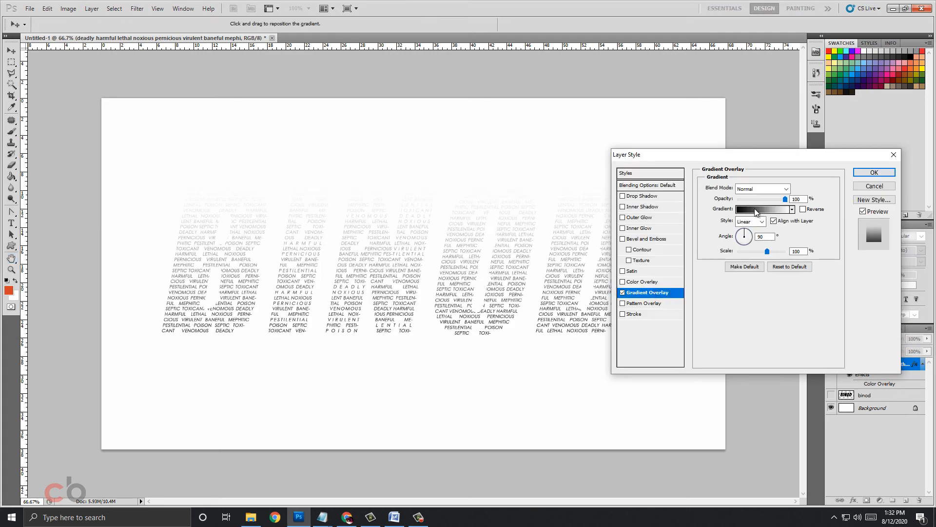
Set the overlay gradient to the Red, Green preset, rotate its angle to run nearly horizontally from green at B to red at D, and apply.
{"action": "left_click", "coordinate": [755, 212]}
{"action": "left_click", "coordinate": [655, 243]}
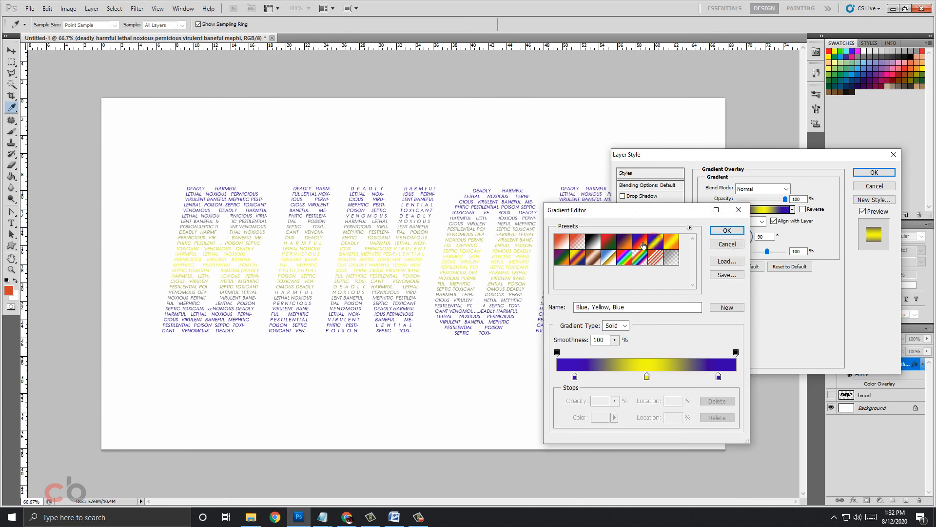
{"action": "left_click", "coordinate": [609, 245]}
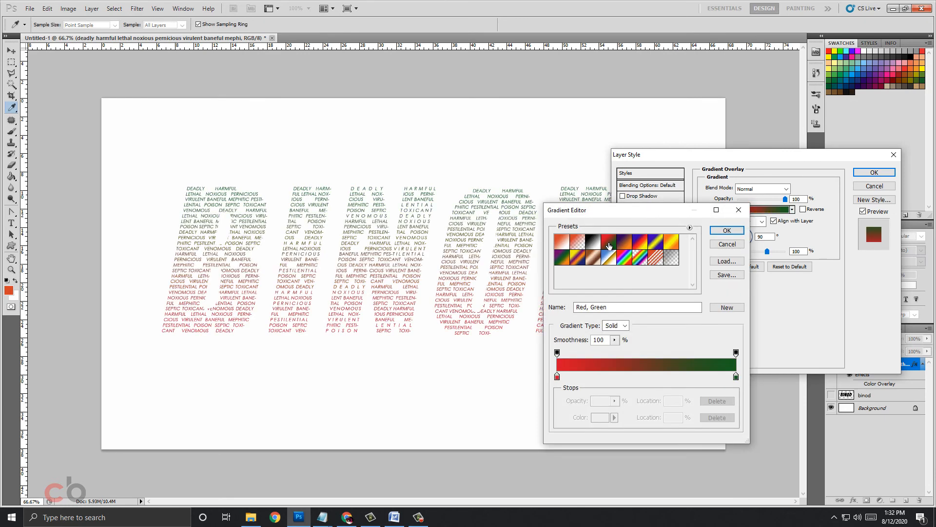
{"action": "left_click", "coordinate": [721, 230]}
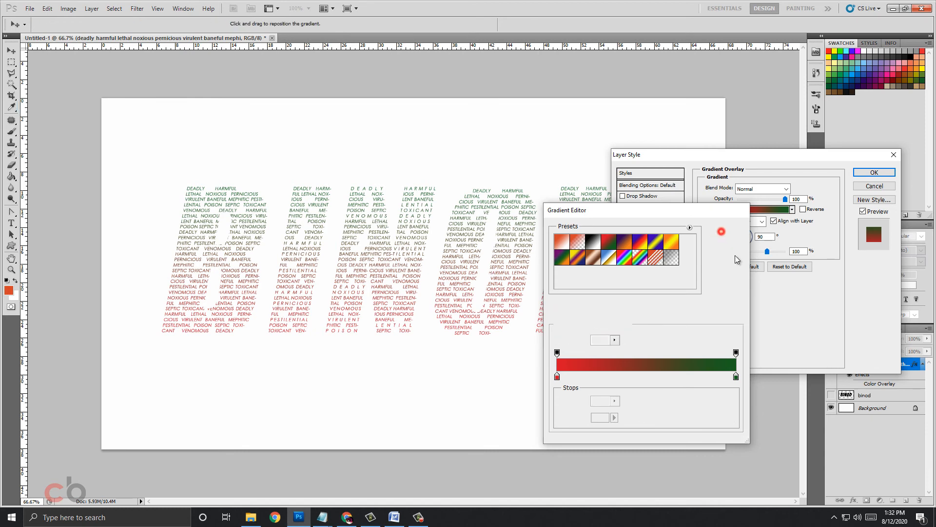
{"action": "left_click_drag", "start_coordinate": [742, 237], "coordinate": [742, 233]}
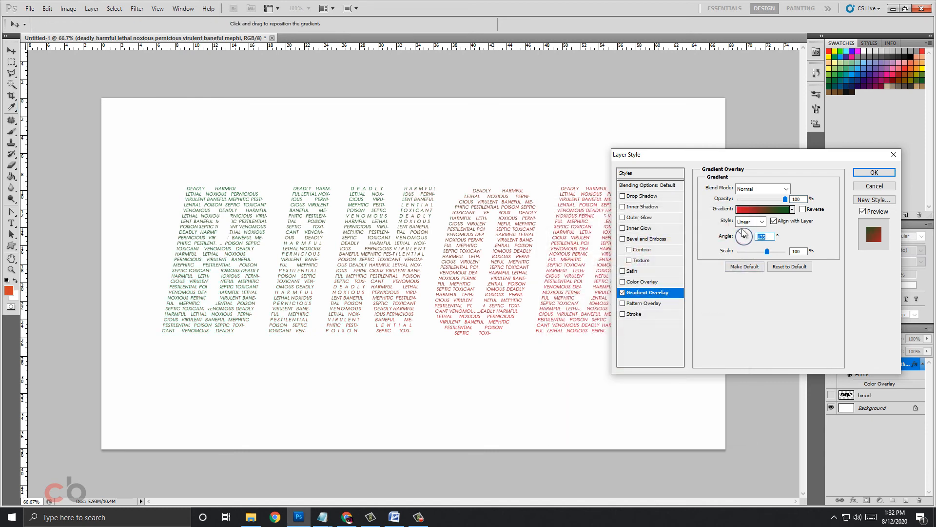
{"action": "left_click", "coordinate": [875, 172]}
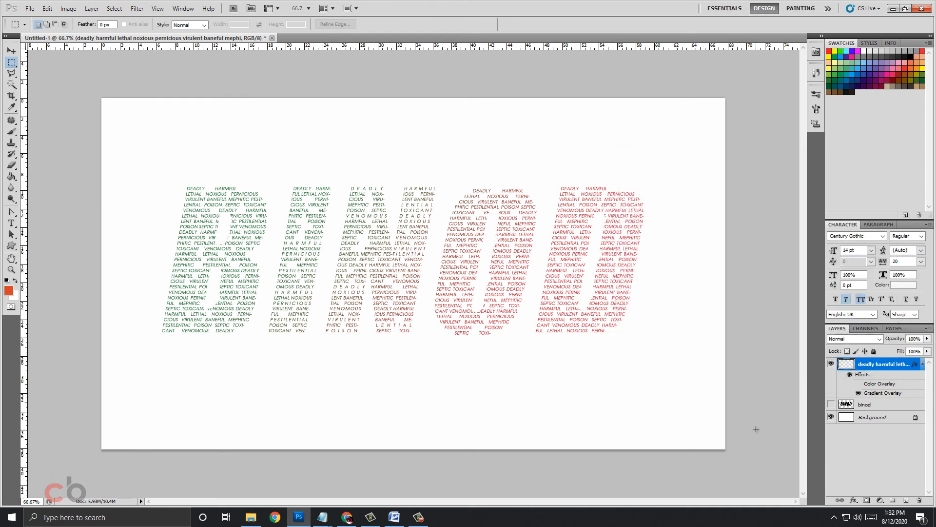